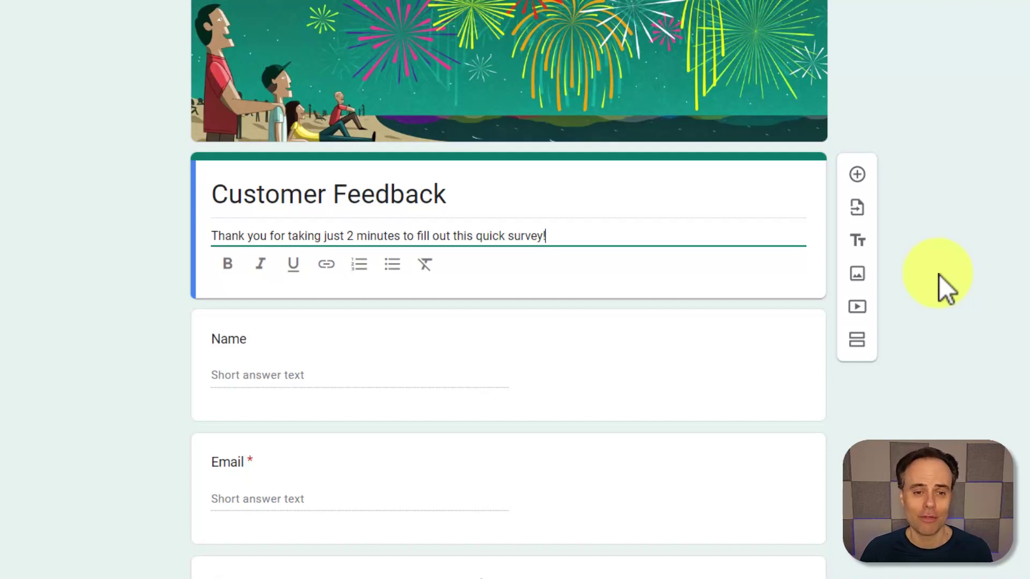
click(939, 275)
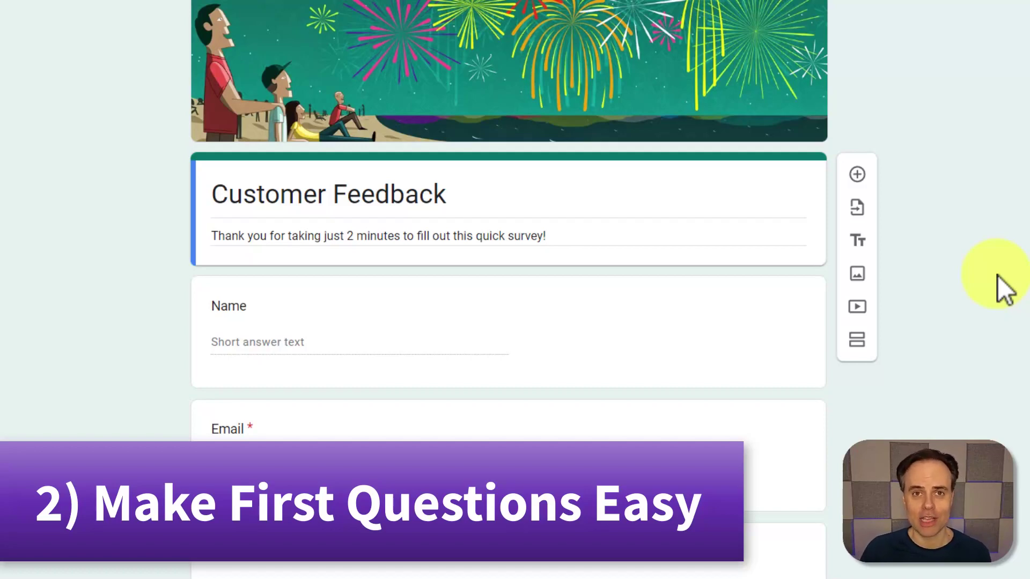
scroll(998, 276, down, 5)
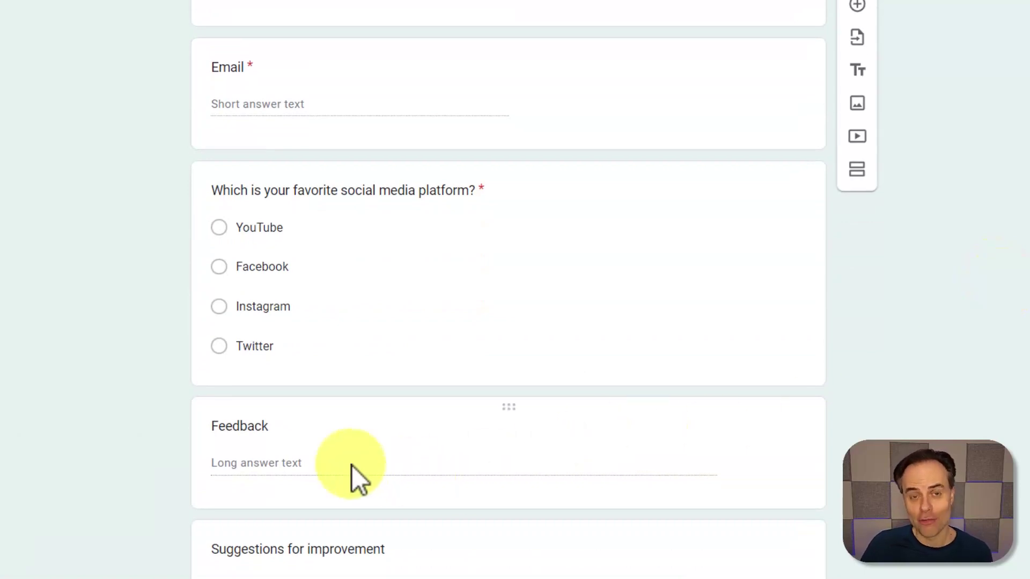
scroll(949, 354, up, 5)
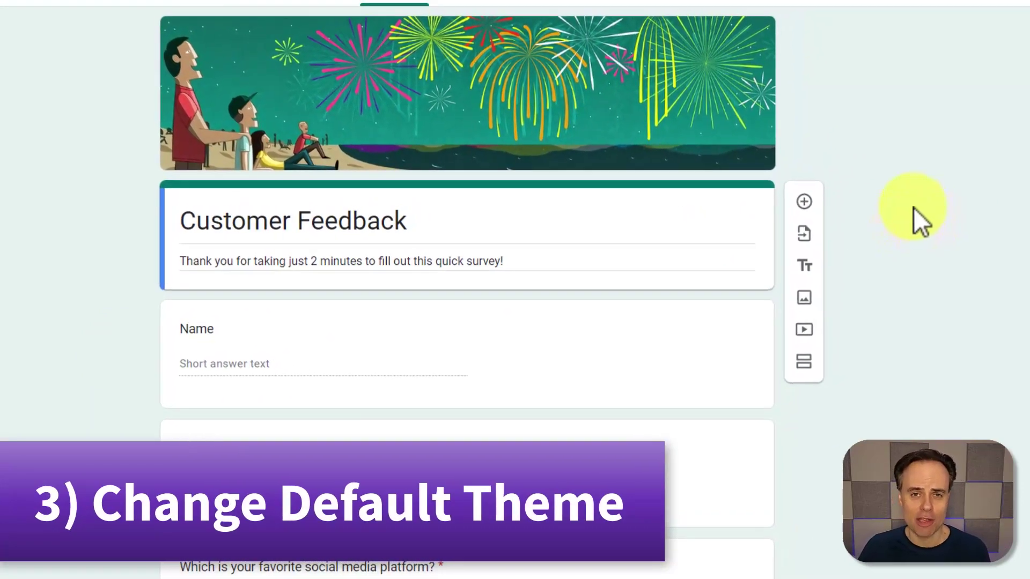
scroll(914, 208, down, 5)
scroll(902, 214, up, 2)
scroll(897, 217, up, 2)
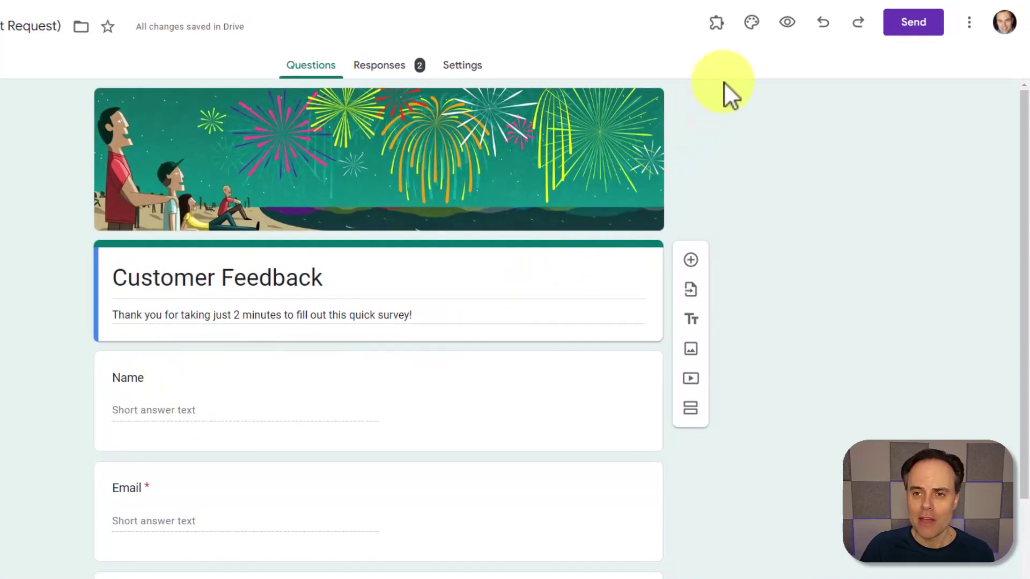
- In the theme panel, set question text to size 14 in Lexend Bold
click(752, 24)
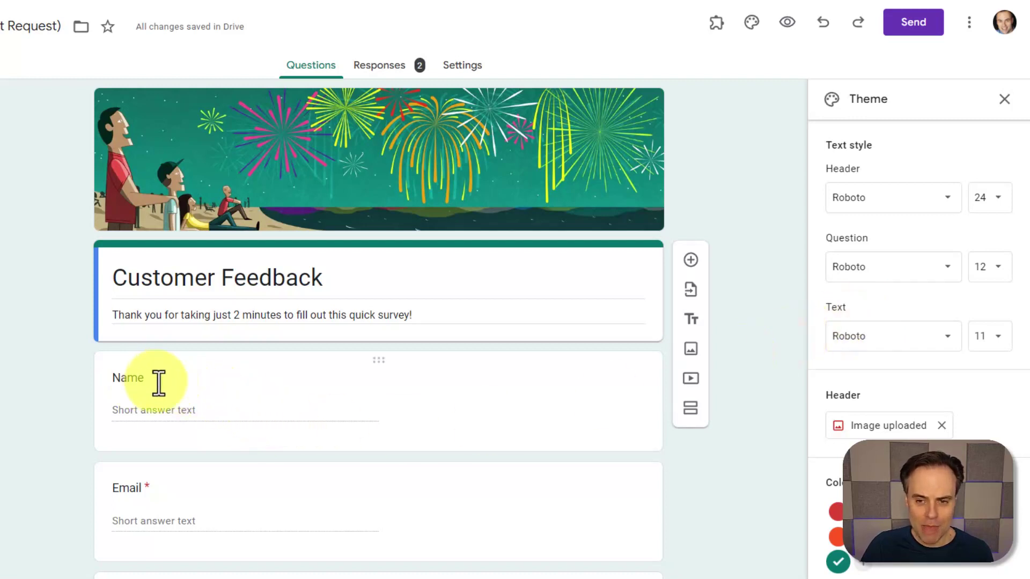
mouse_move(165, 399)
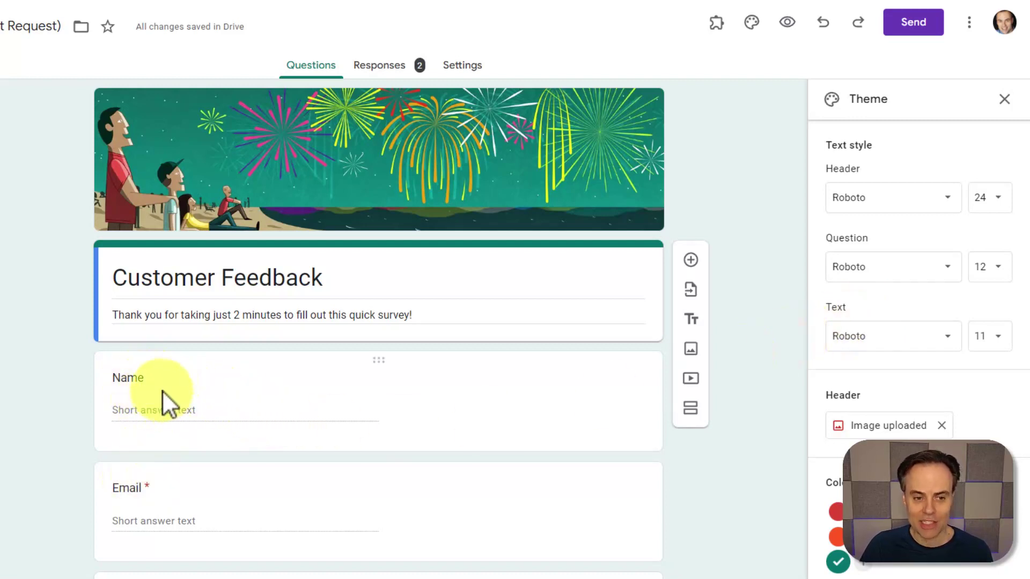
click(997, 274)
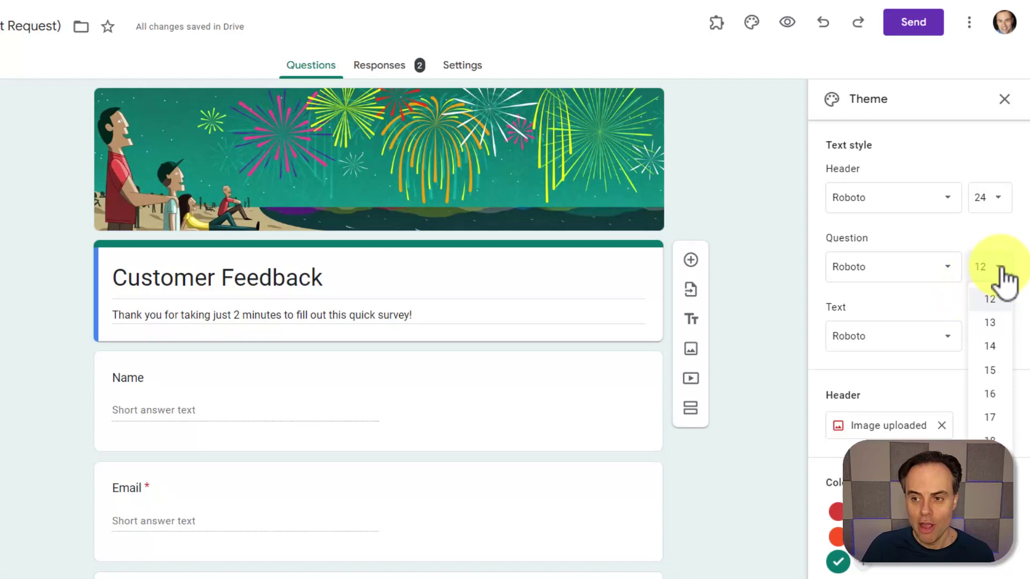
click(995, 349)
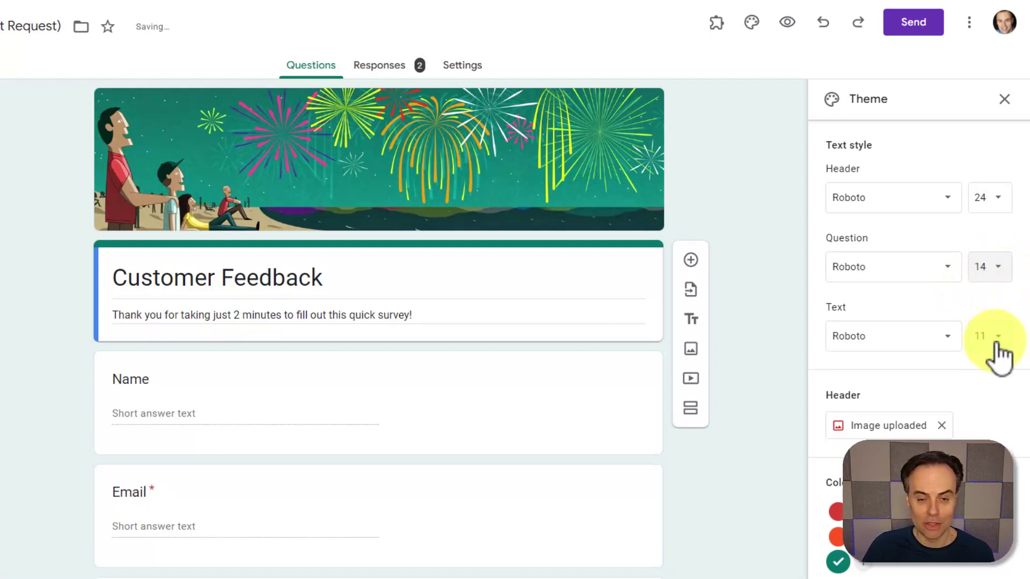
click(951, 273)
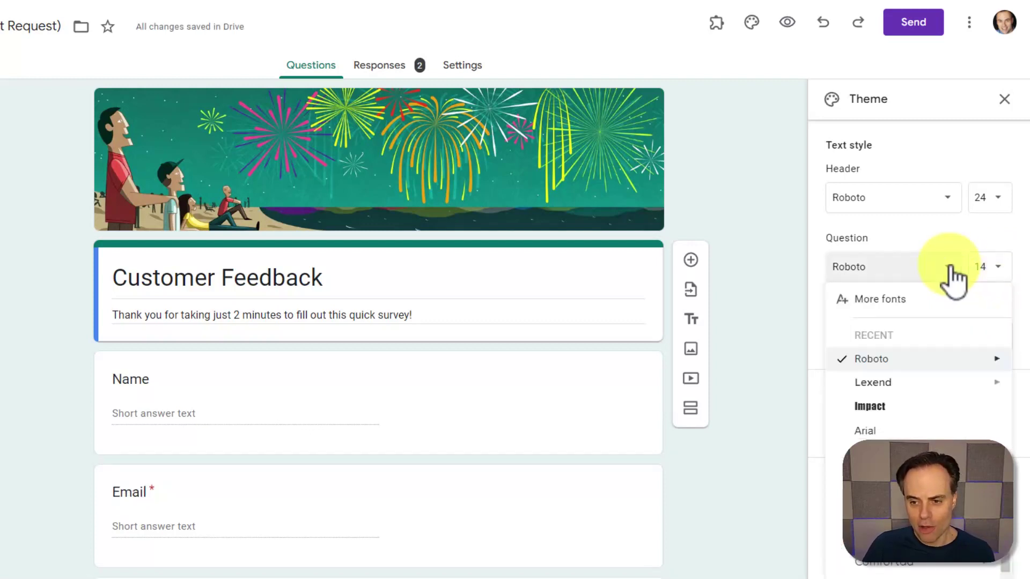
mouse_move(873, 382)
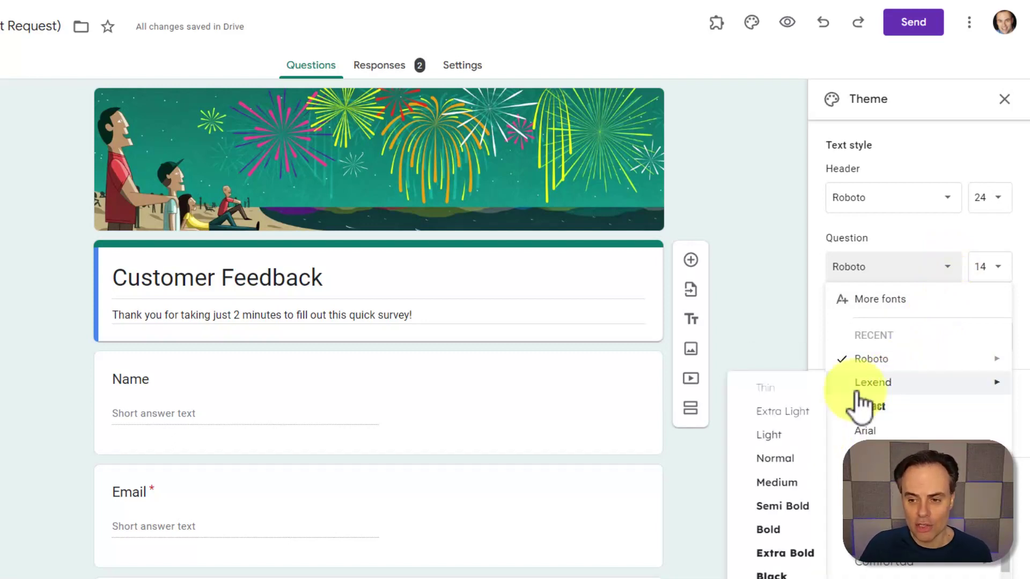
click(779, 531)
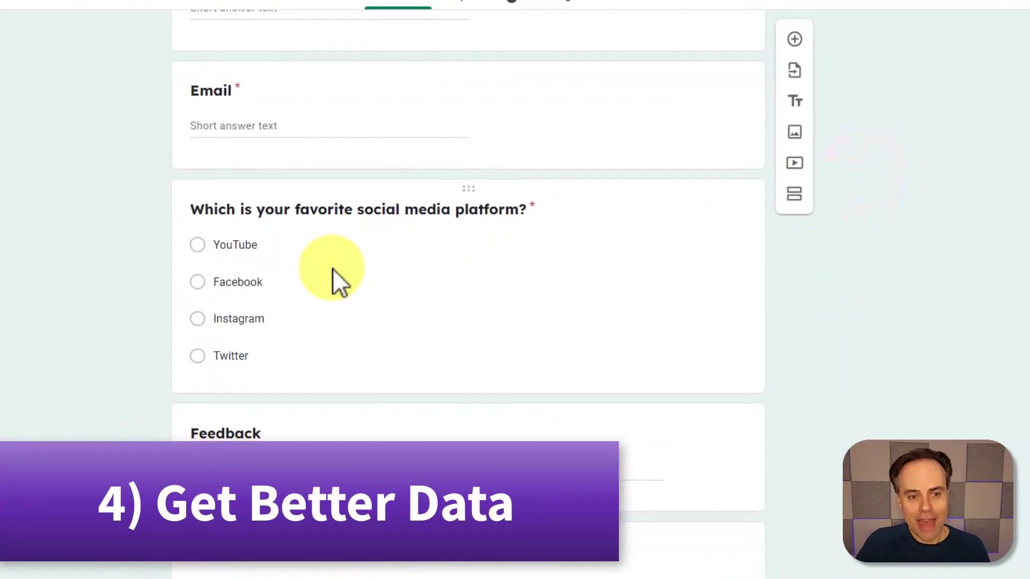
mouse_move(300, 337)
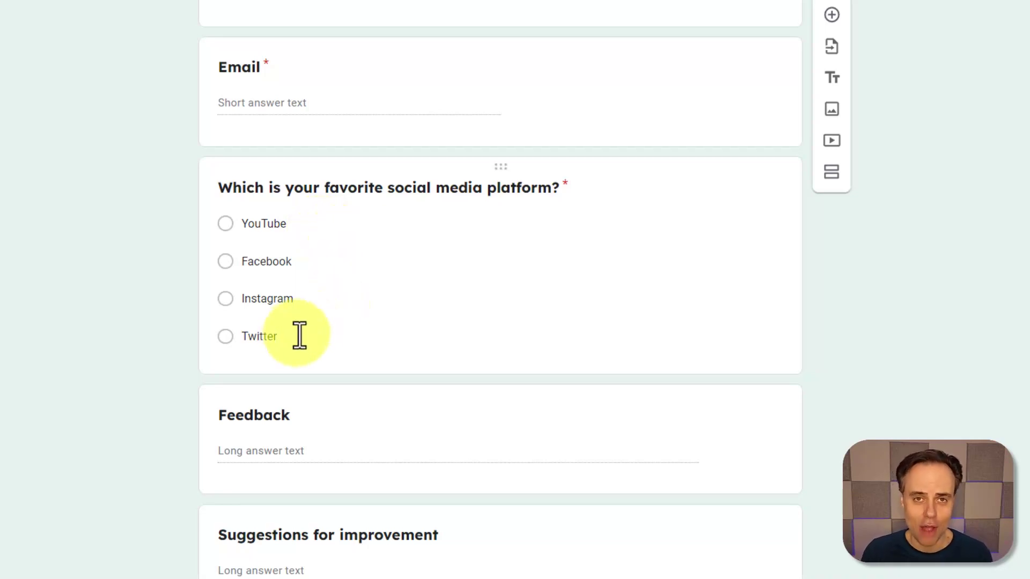
scroll(304, 336, down, 1)
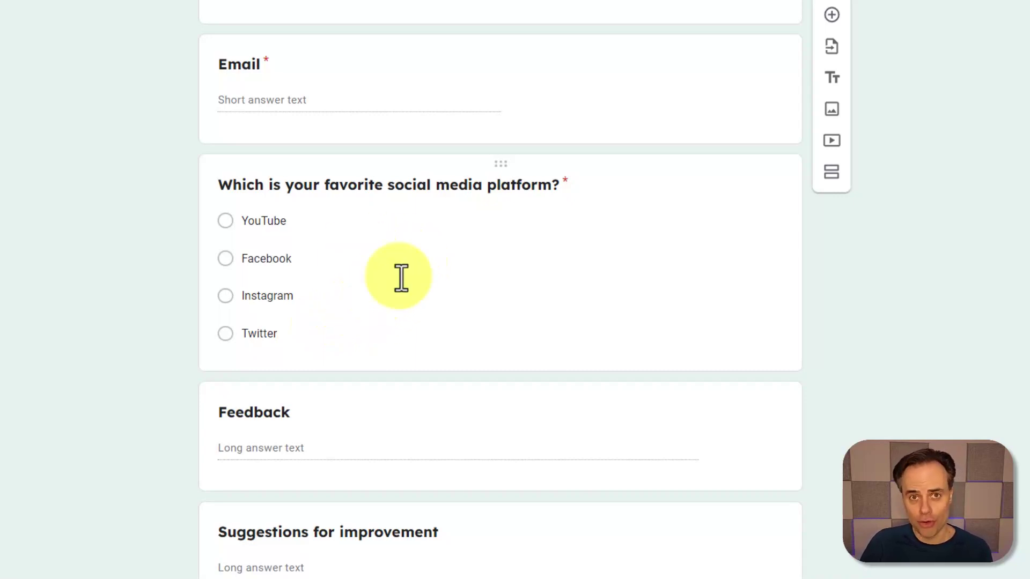
- Enable Shuffle option order on the favorite social media platform question
click(530, 189)
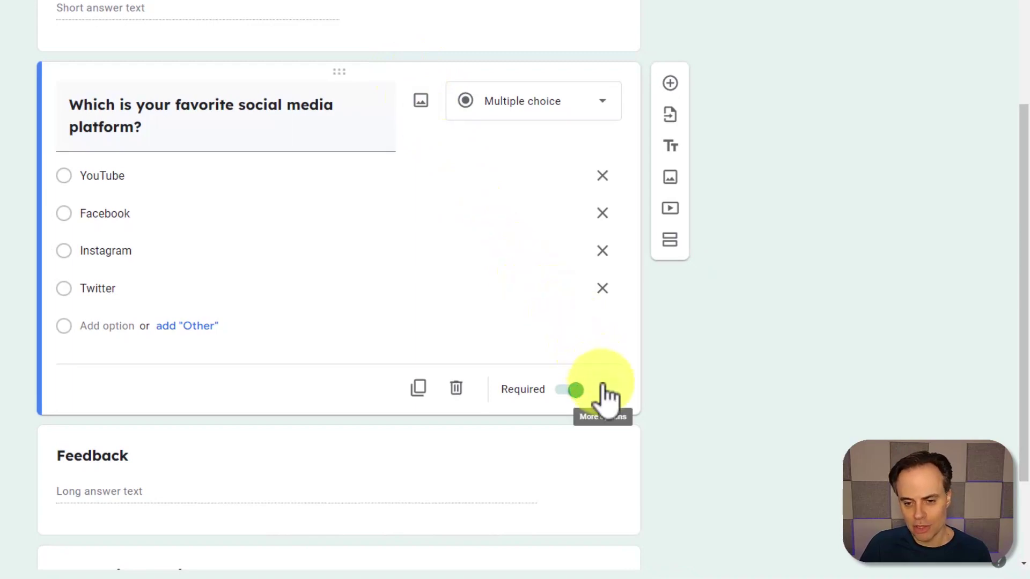
click(603, 392)
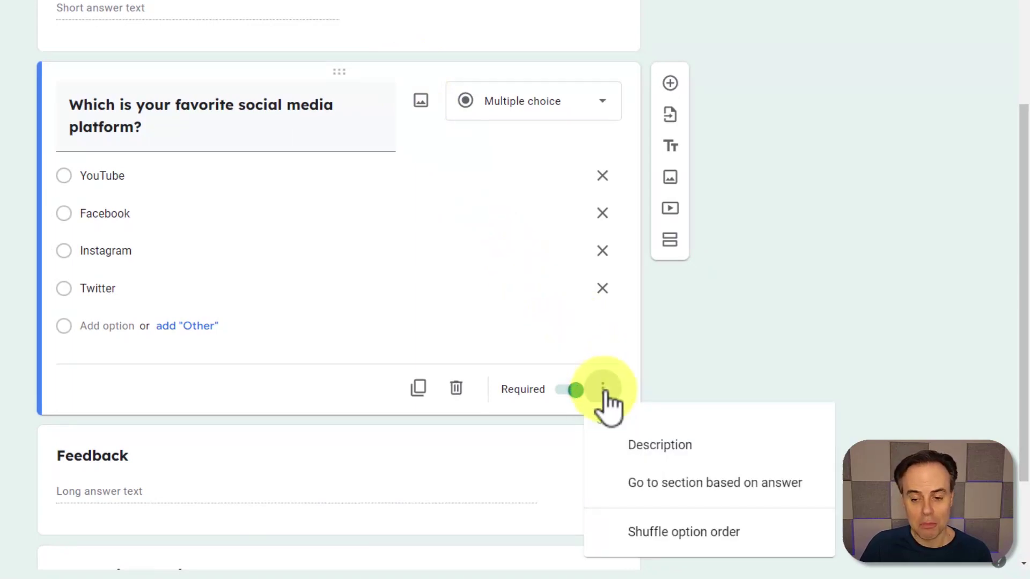
click(680, 539)
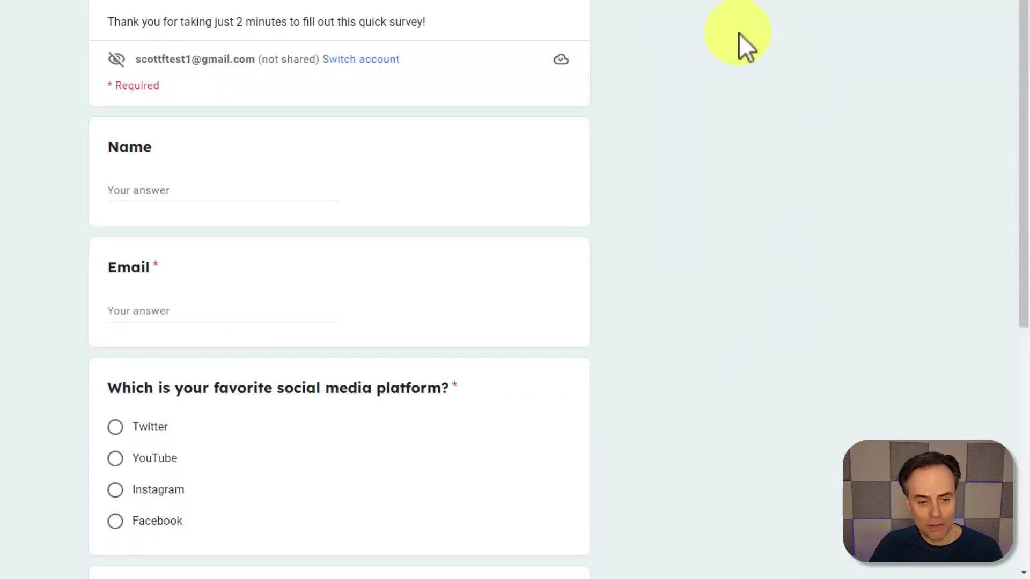
scroll(691, 170, down, 2)
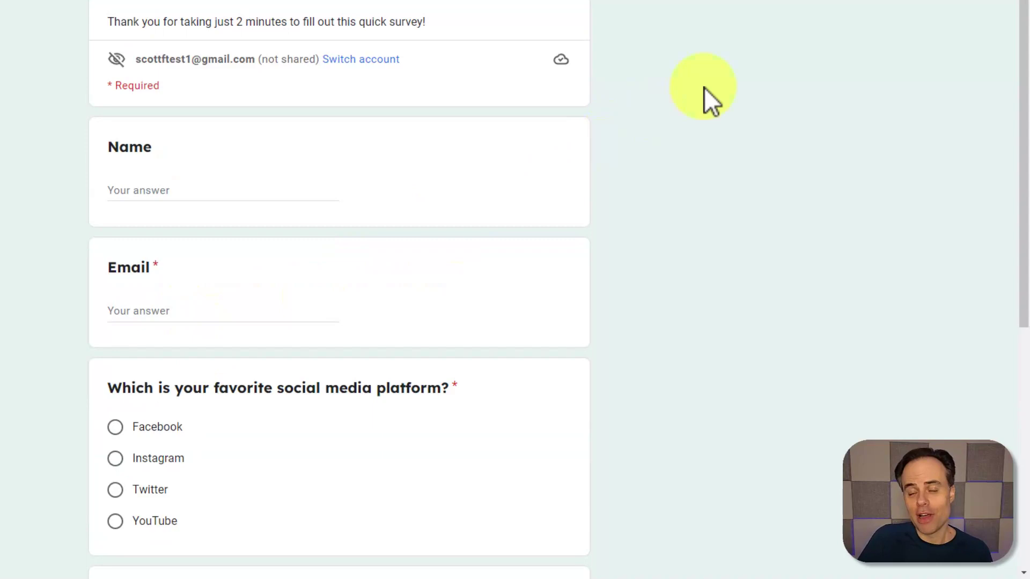
scroll(705, 86, down, 4)
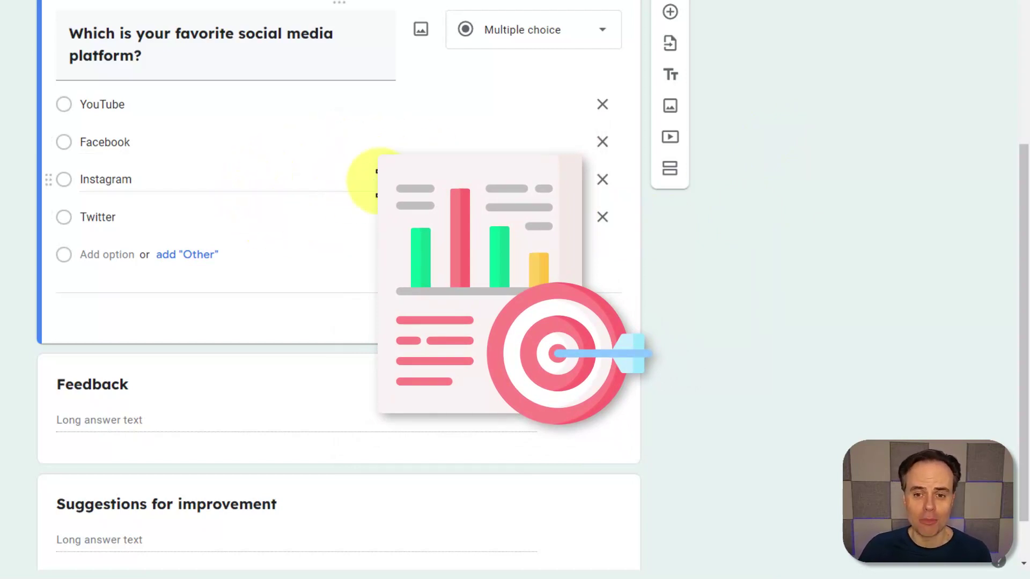
- Uncheck Shuffle option order on the social media platform question
click(604, 320)
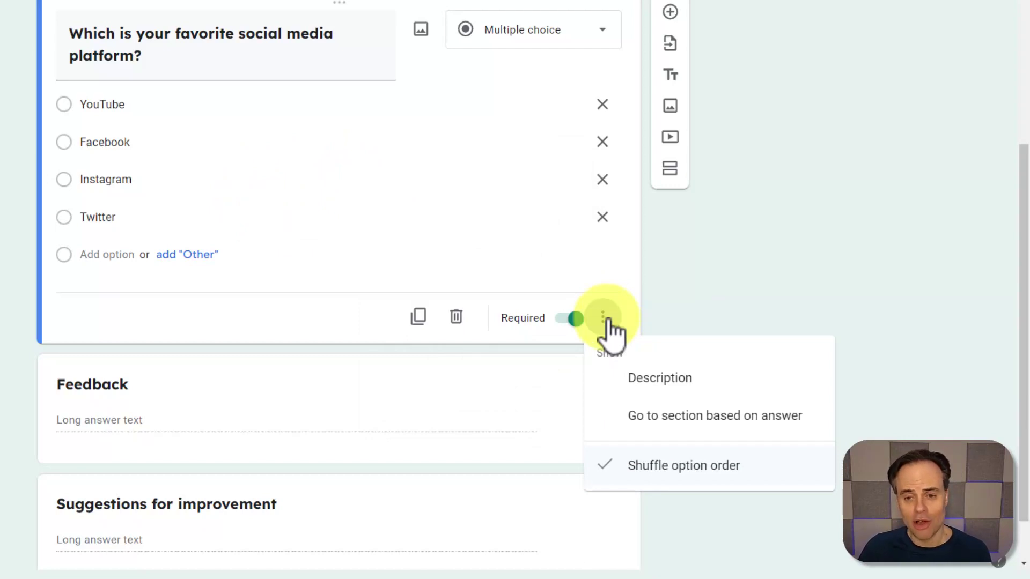
click(677, 467)
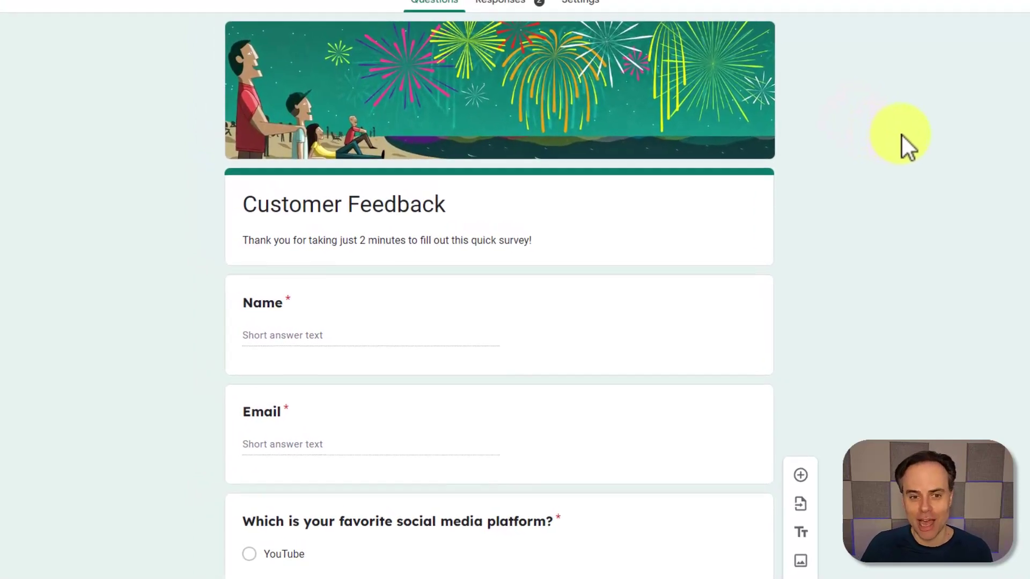
scroll(905, 138, down, 2)
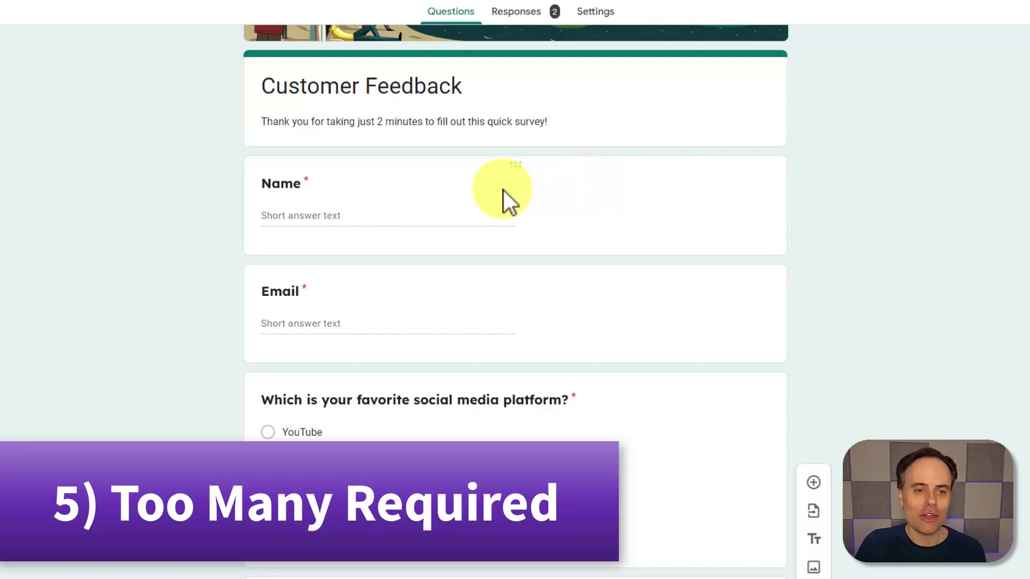
scroll(322, 291, down, 2)
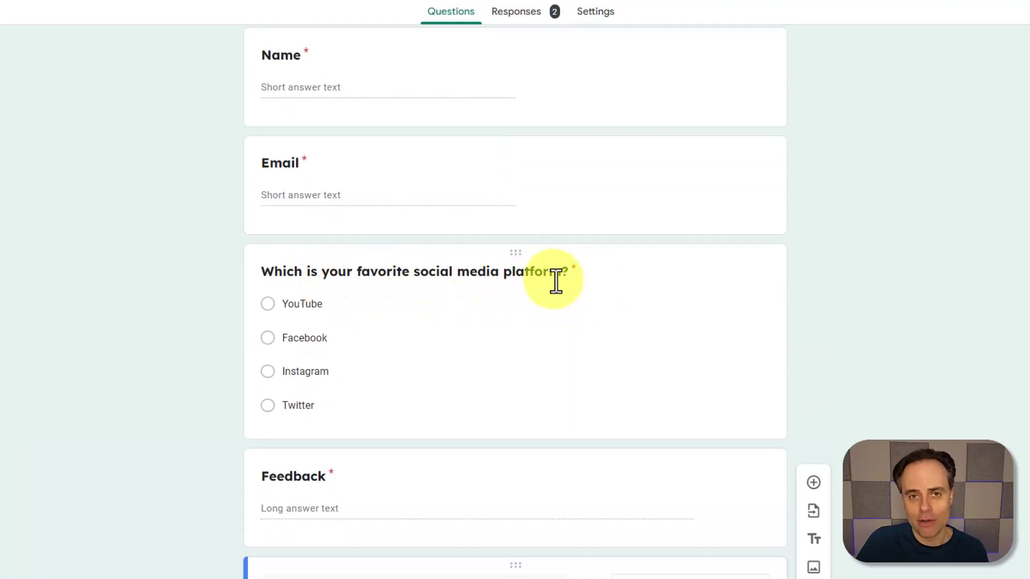
scroll(555, 279, down, 3)
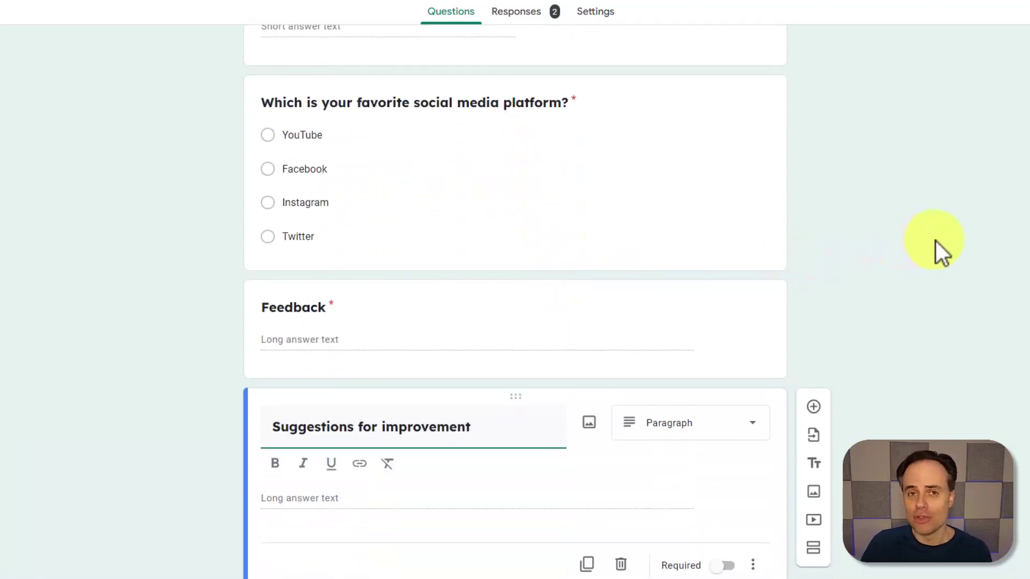
scroll(912, 244, up, 3)
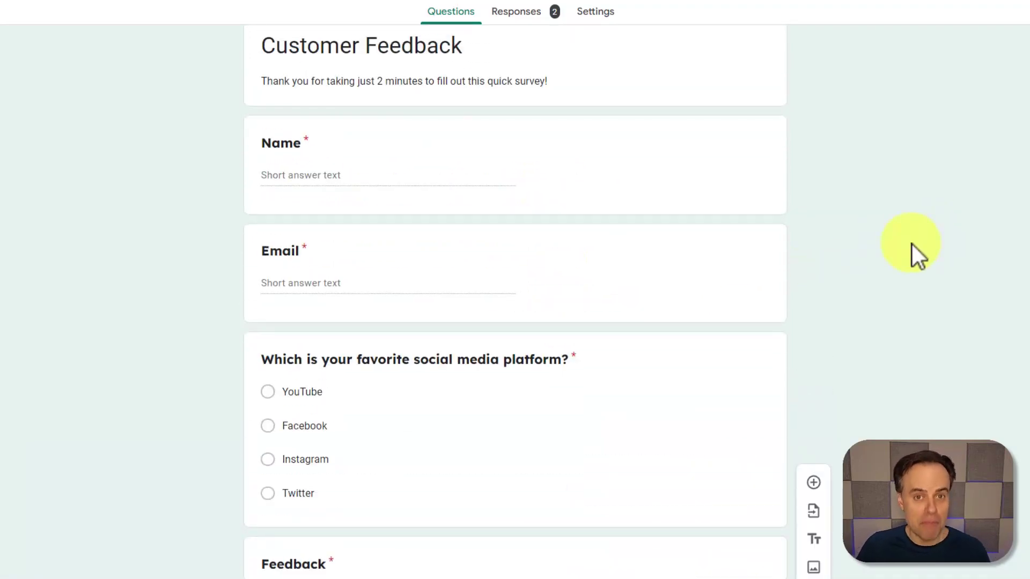
scroll(912, 243, up, 2)
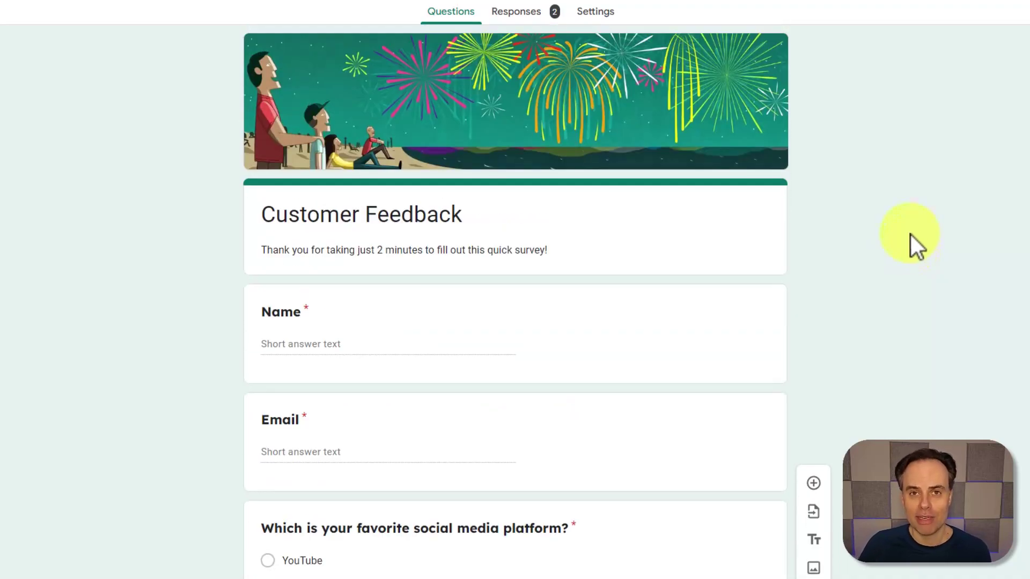
scroll(908, 249, down, 2)
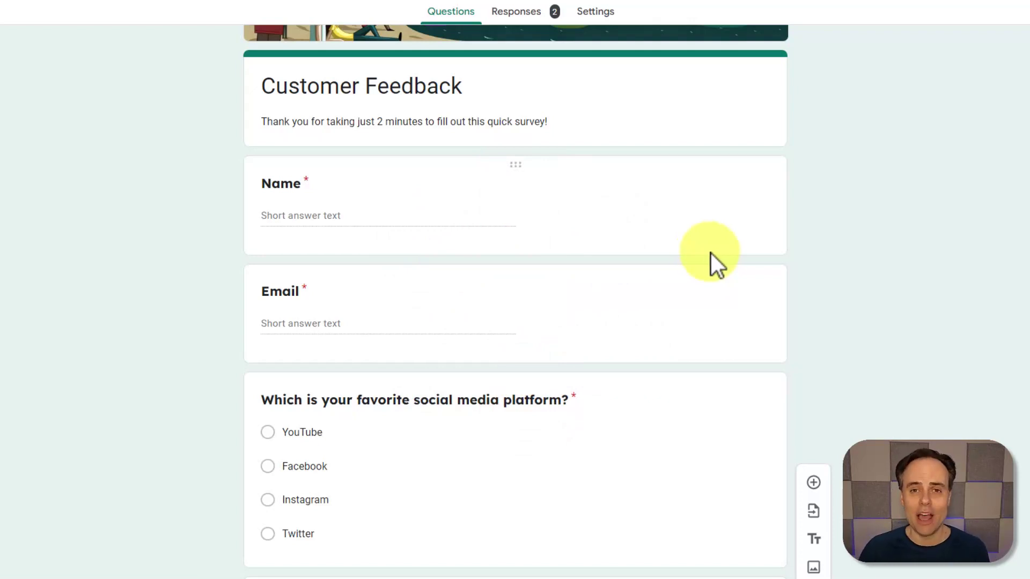
scroll(902, 280, up, 2)
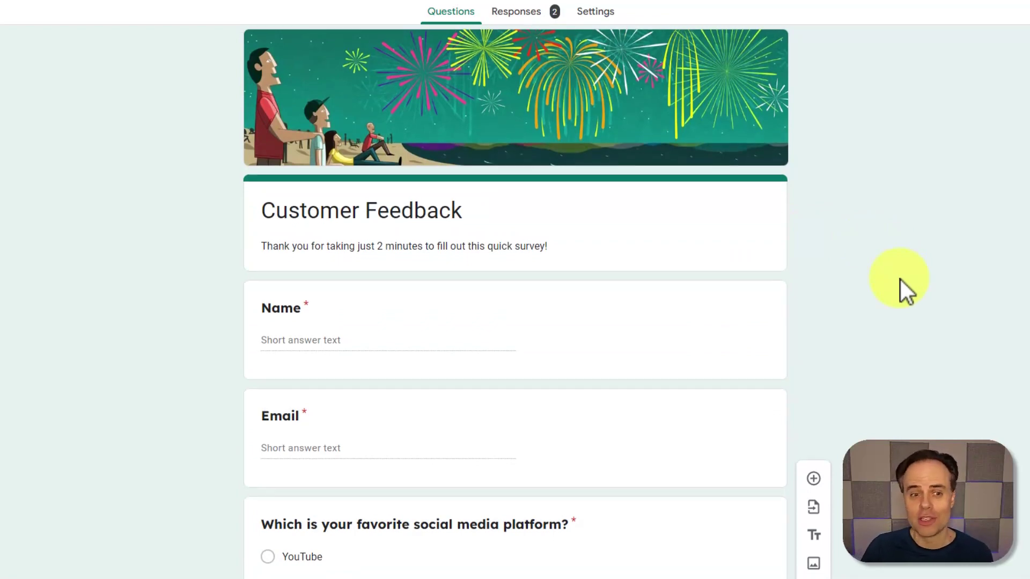
scroll(900, 279, down, 3)
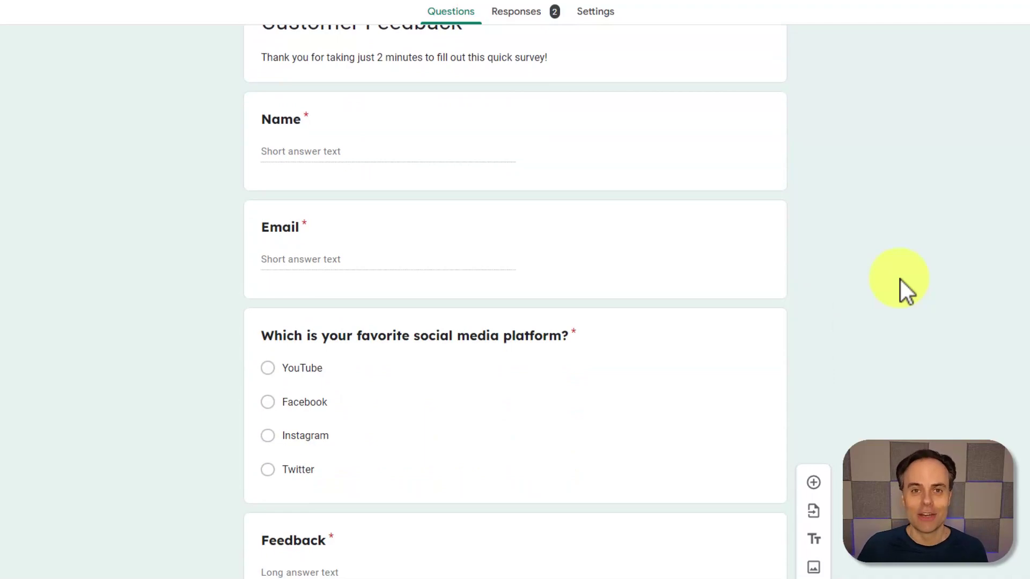
scroll(901, 280, down, 1)
scroll(900, 279, up, 2)
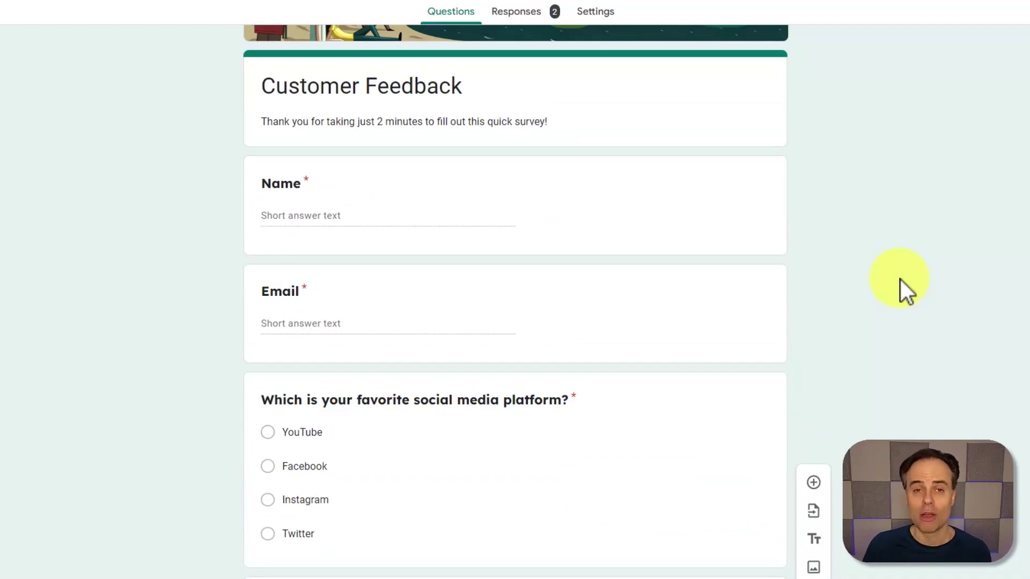
- Switch off Required on the Name, social media and Feedback questions
click(545, 162)
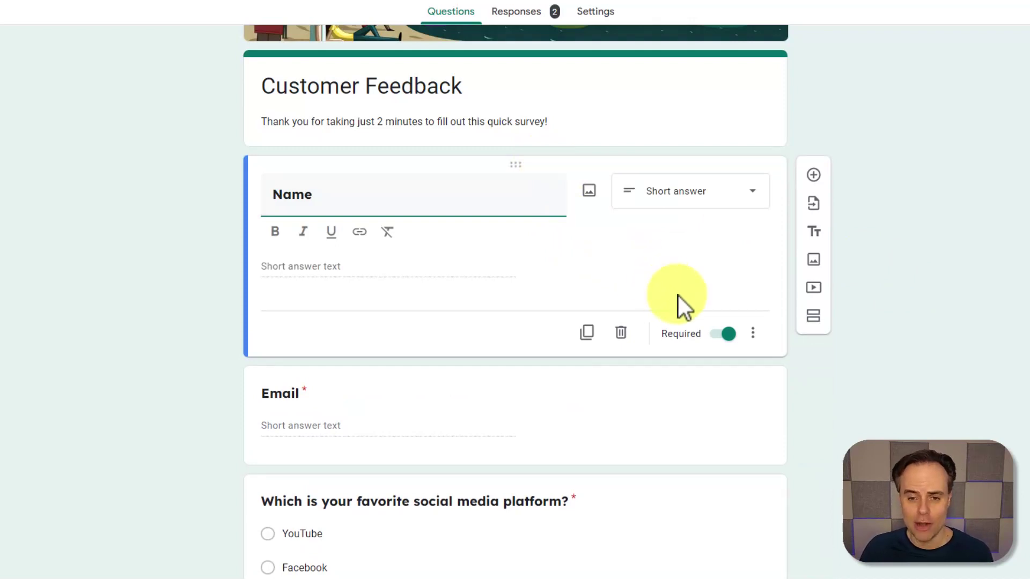
click(728, 335)
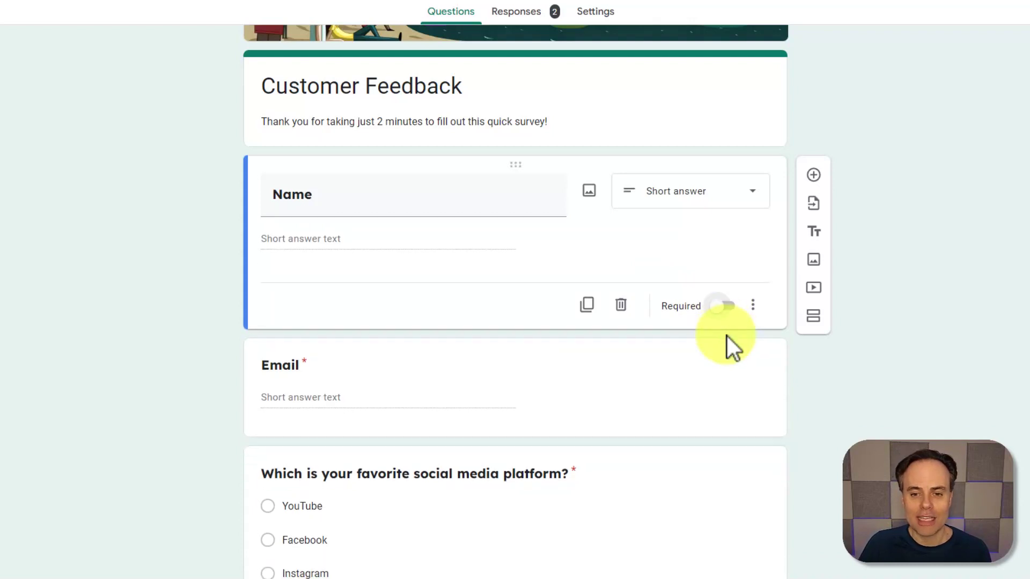
scroll(917, 364, down, 3)
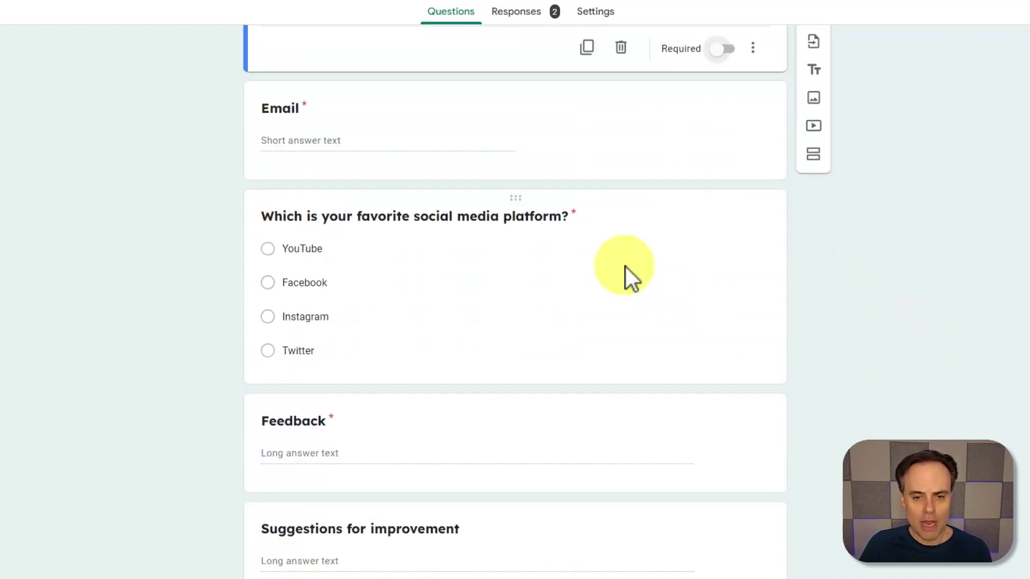
click(609, 204)
click(727, 436)
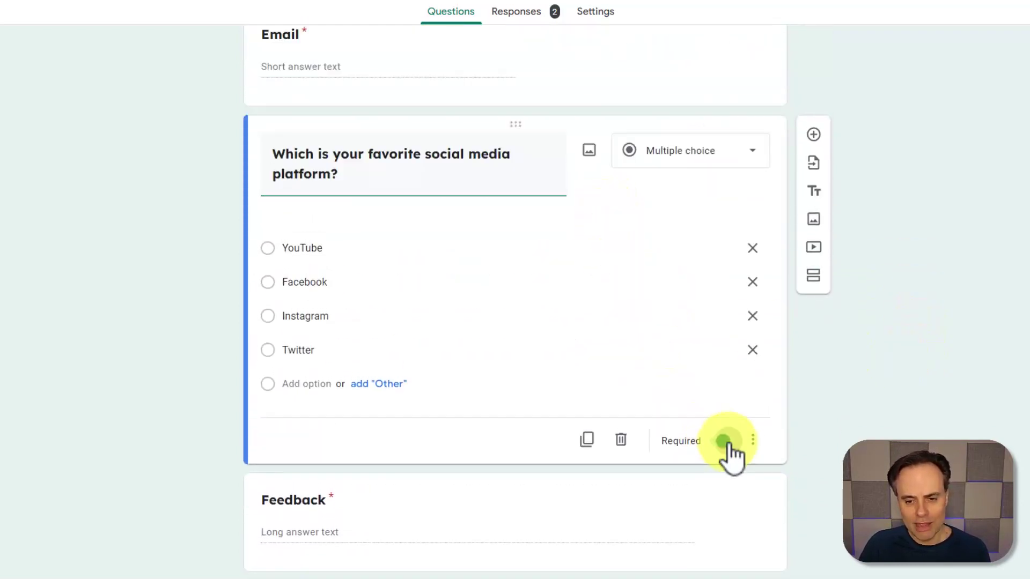
scroll(805, 415, down, 1)
click(637, 395)
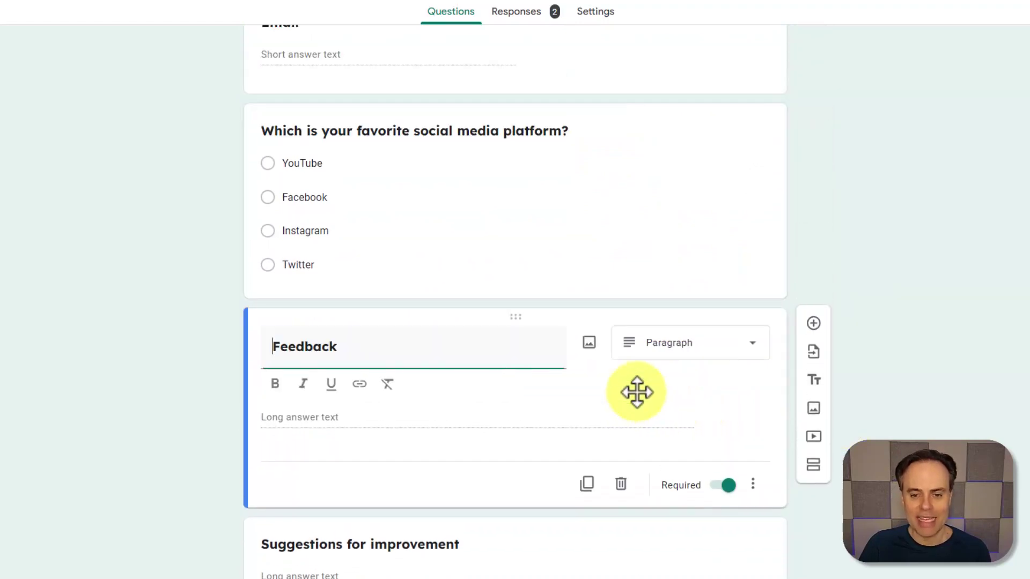
click(725, 489)
scroll(905, 382, up, 1)
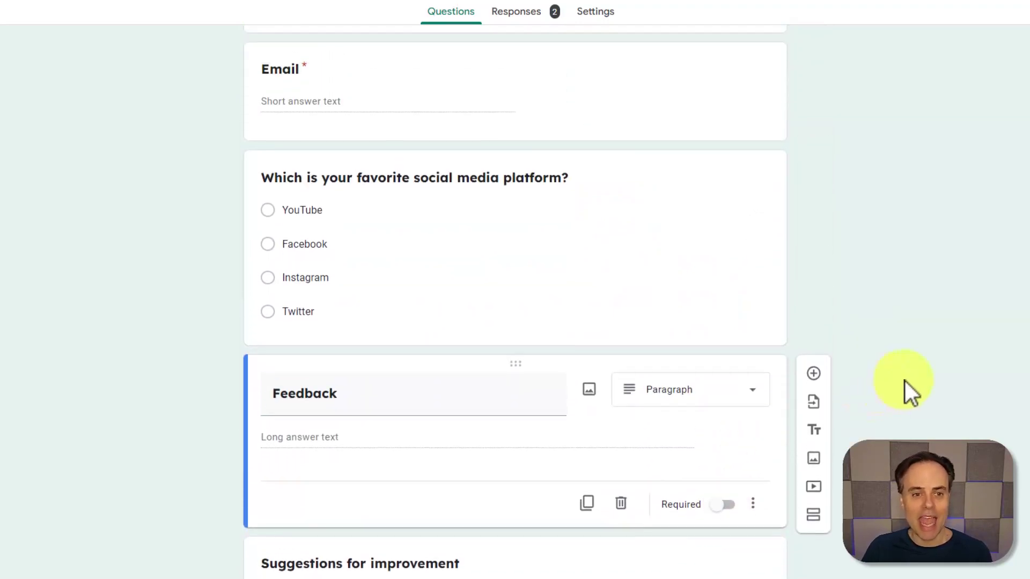
scroll(906, 382, up, 3)
scroll(906, 381, down, 1)
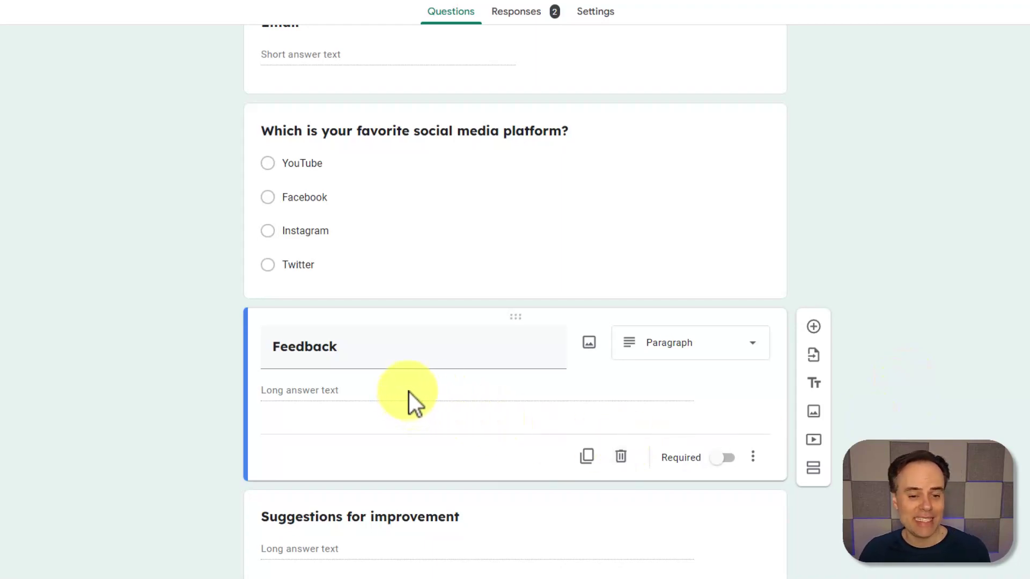
scroll(434, 483, up, 3)
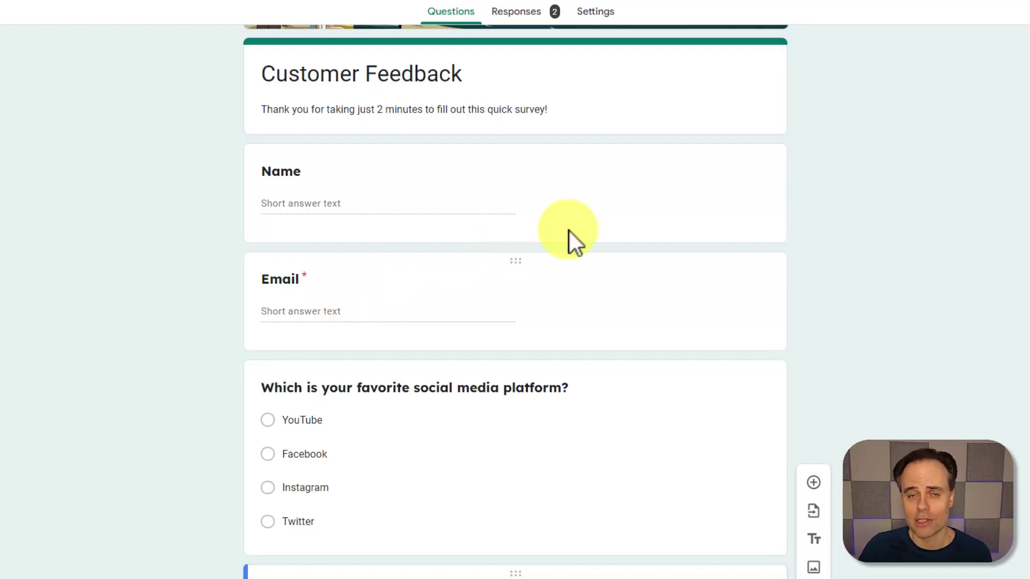
scroll(913, 143, up, 2)
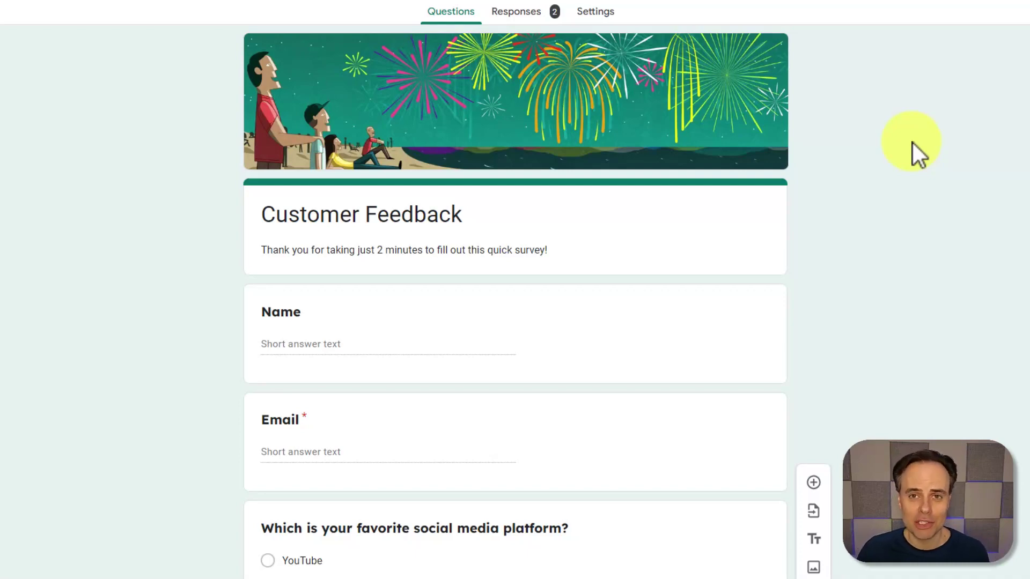
scroll(909, 150, down, 5)
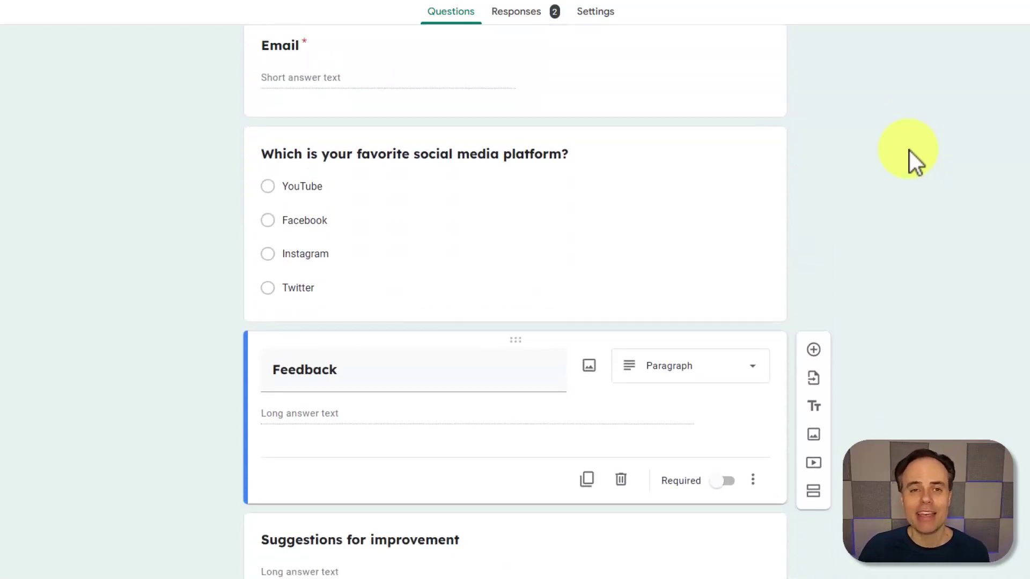
scroll(910, 151, up, 5)
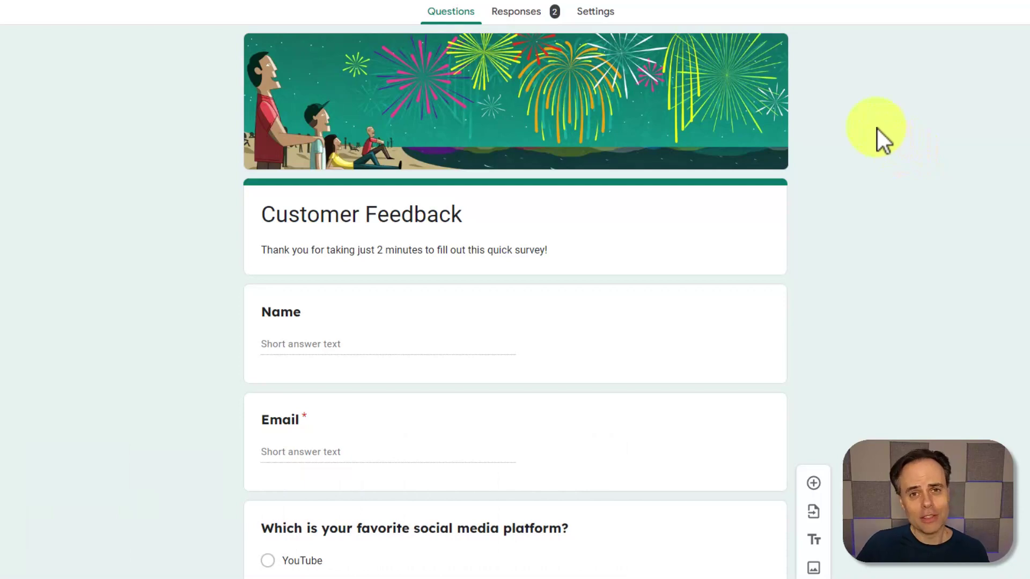
scroll(912, 138, down, 1)
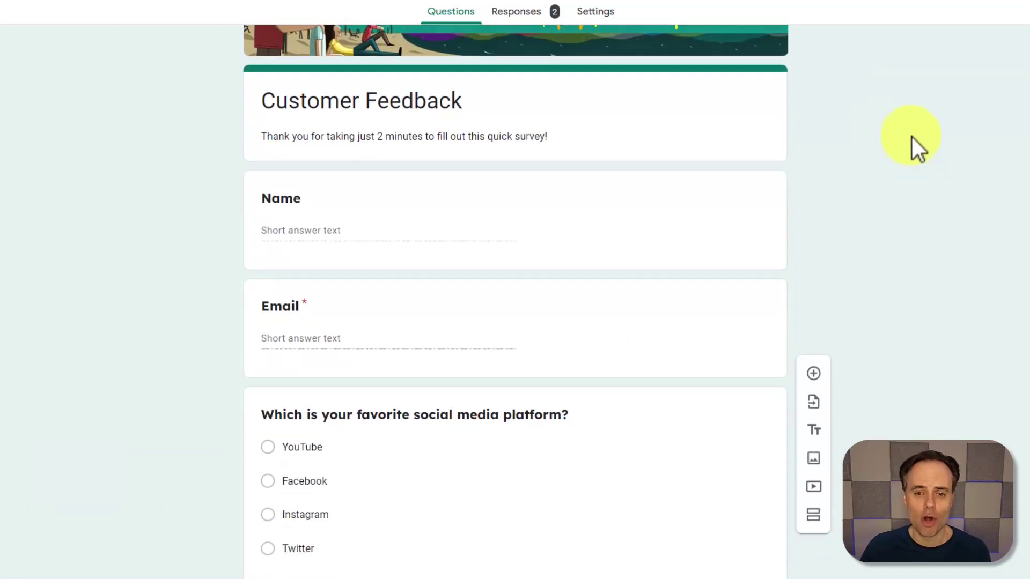
scroll(911, 138, down, 3)
scroll(912, 138, up, 4)
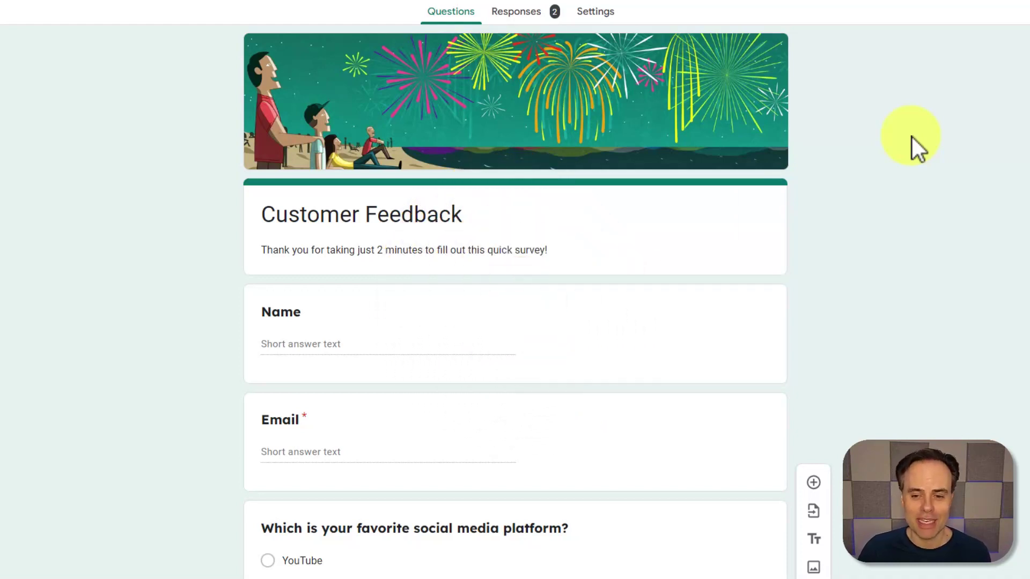
scroll(912, 137, down, 4)
scroll(163, 236, up, 2)
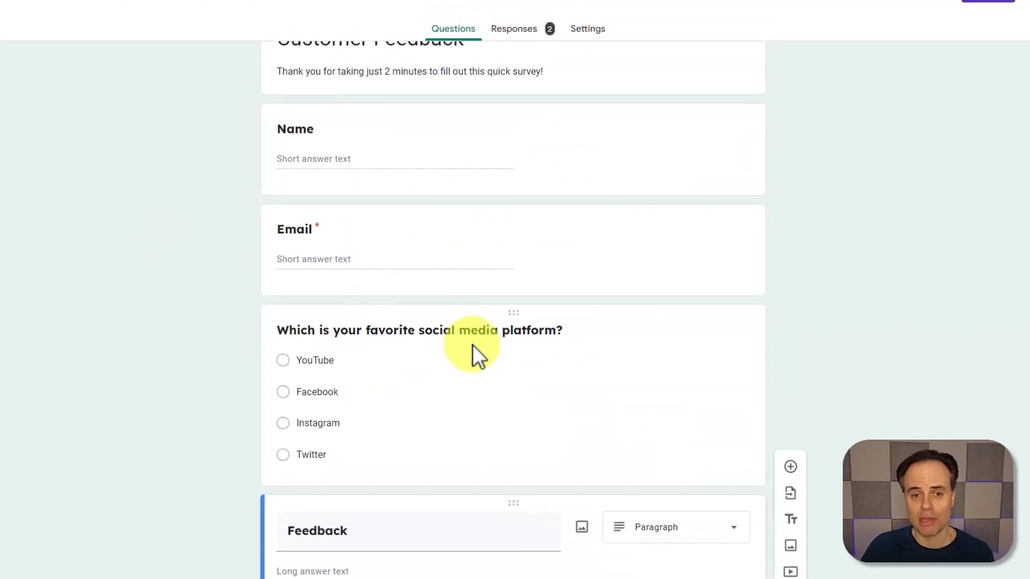
scroll(473, 345, down, 2)
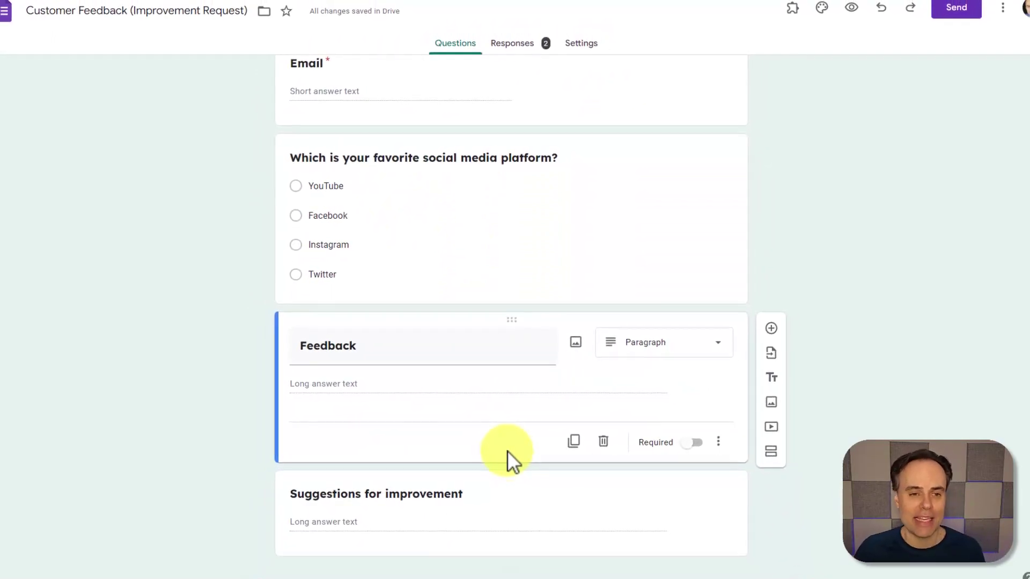
scroll(539, 403, up, 2)
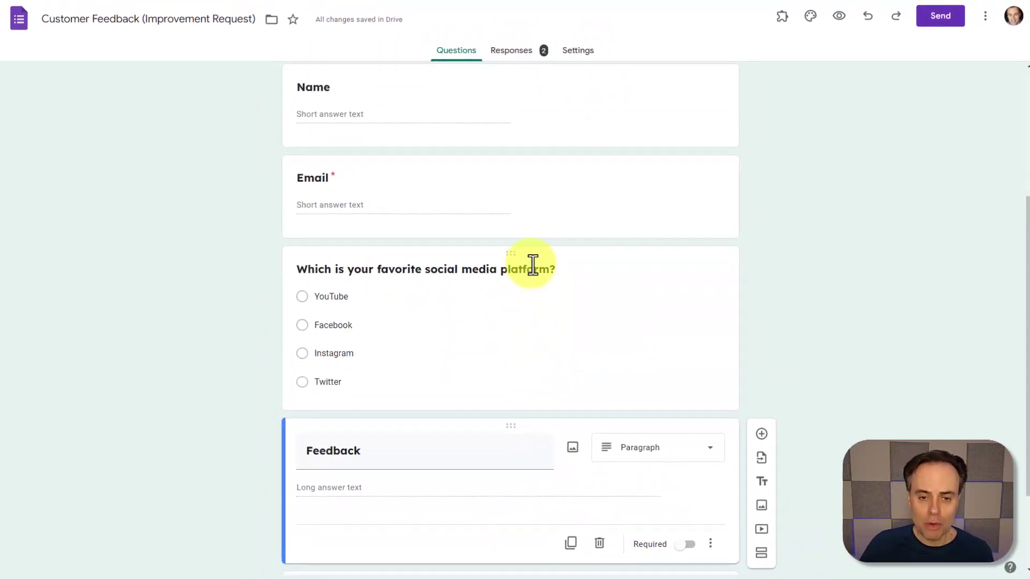
- Add a section break after the social media question and retitle it 'New Section'
click(553, 258)
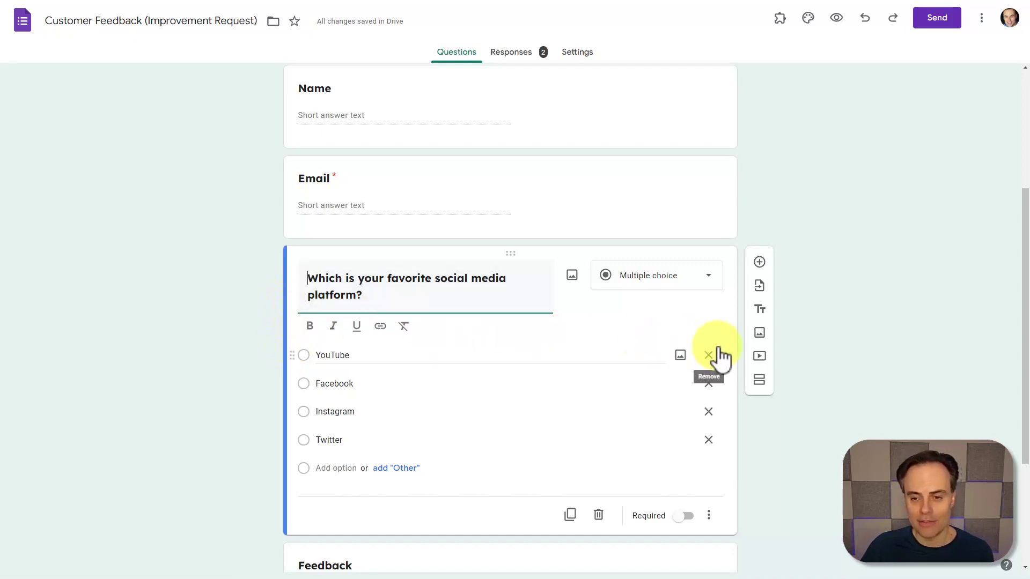
click(760, 380)
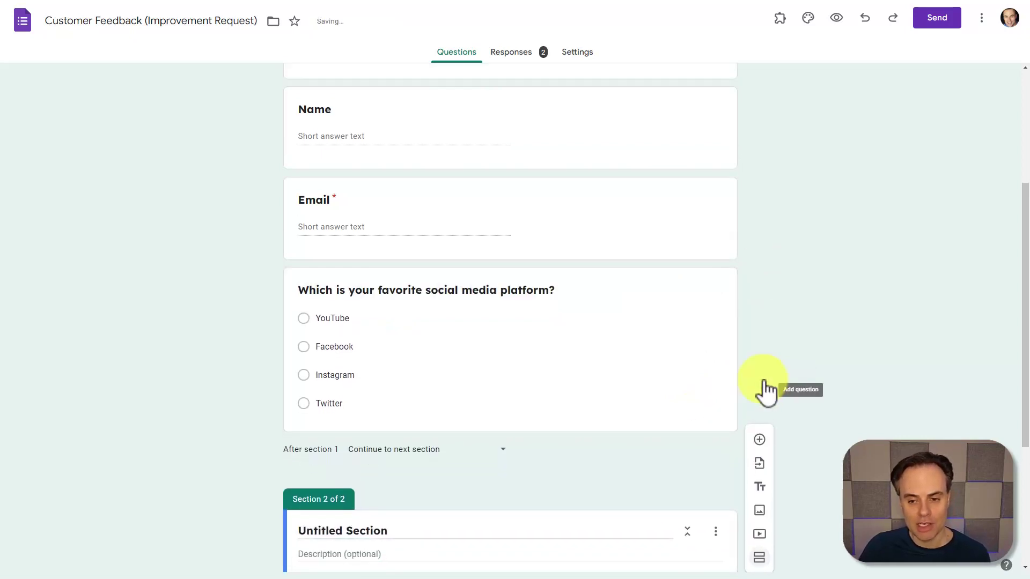
scroll(823, 340, down, 3)
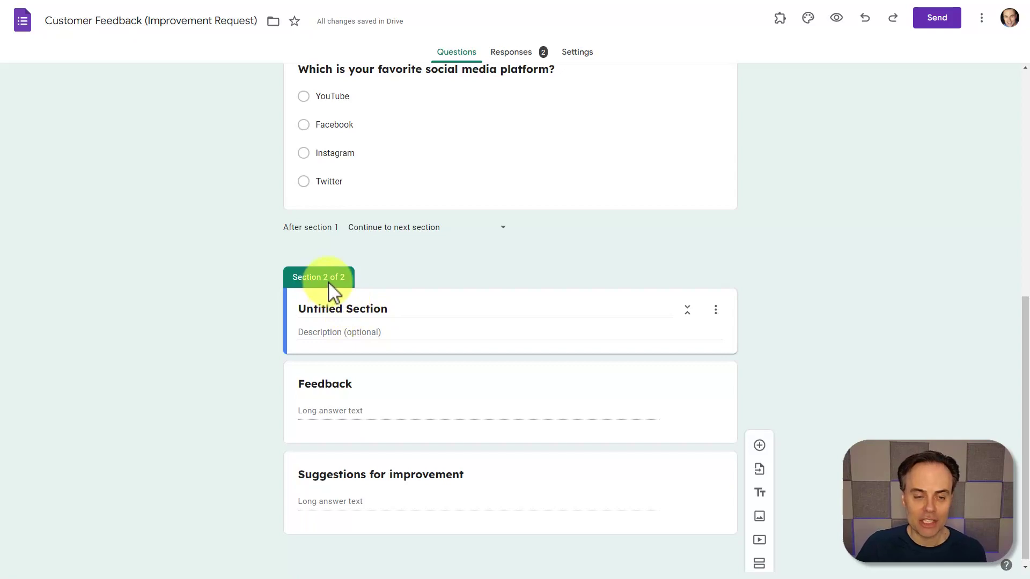
scroll(329, 281, up, 5)
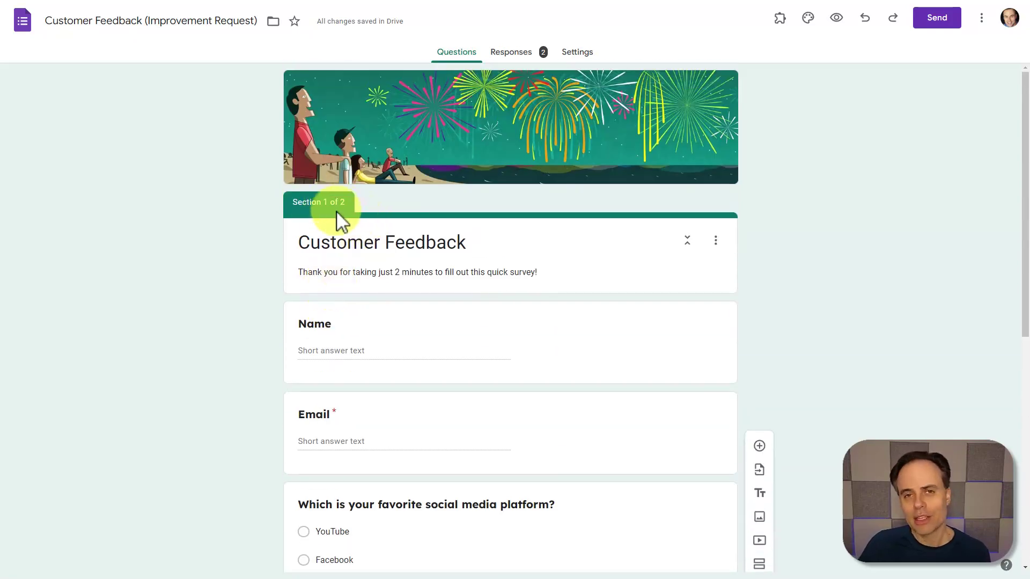
scroll(345, 222, down, 4)
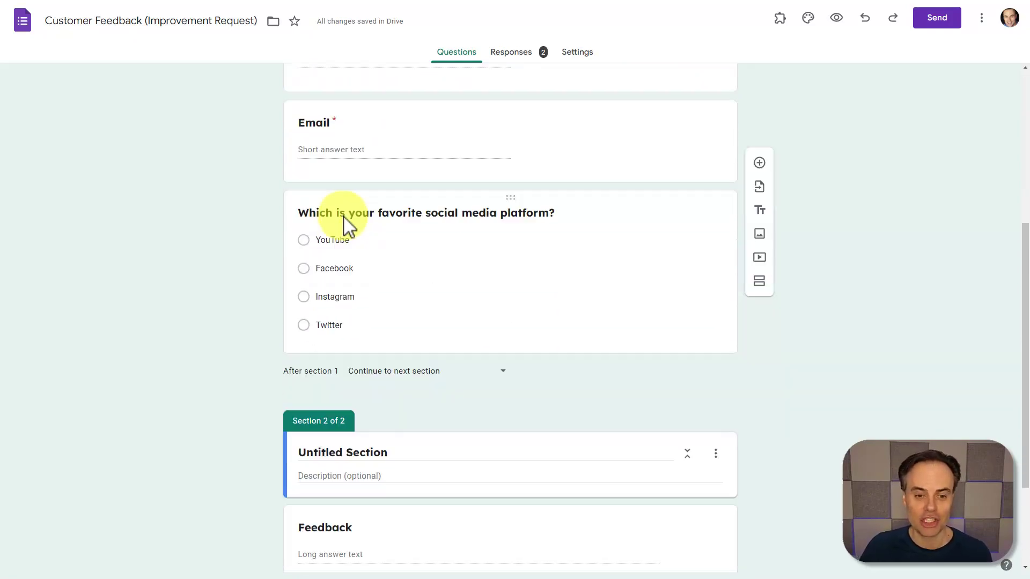
scroll(345, 223, down, 2)
click(343, 315)
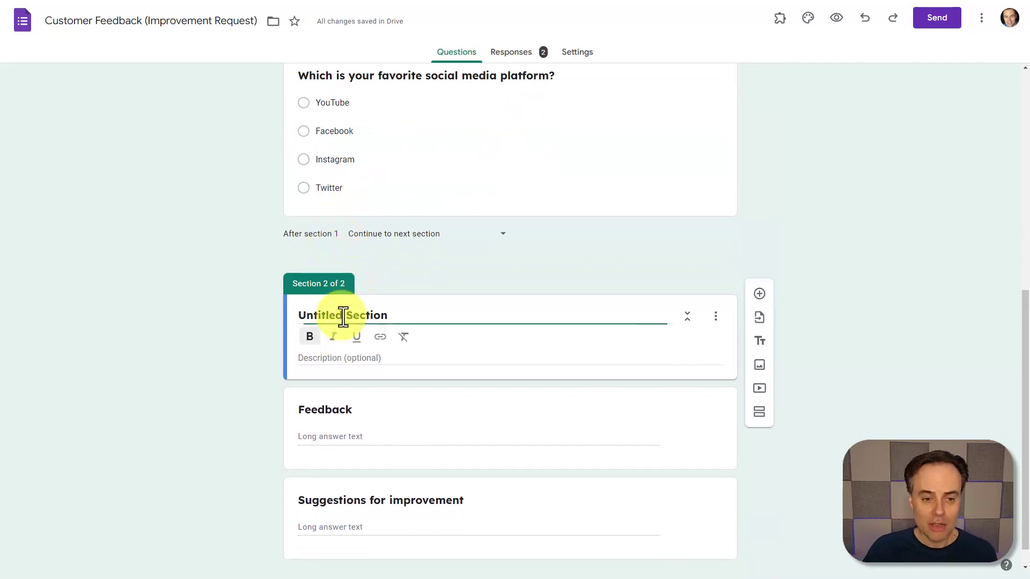
drag(343, 315, 272, 326)
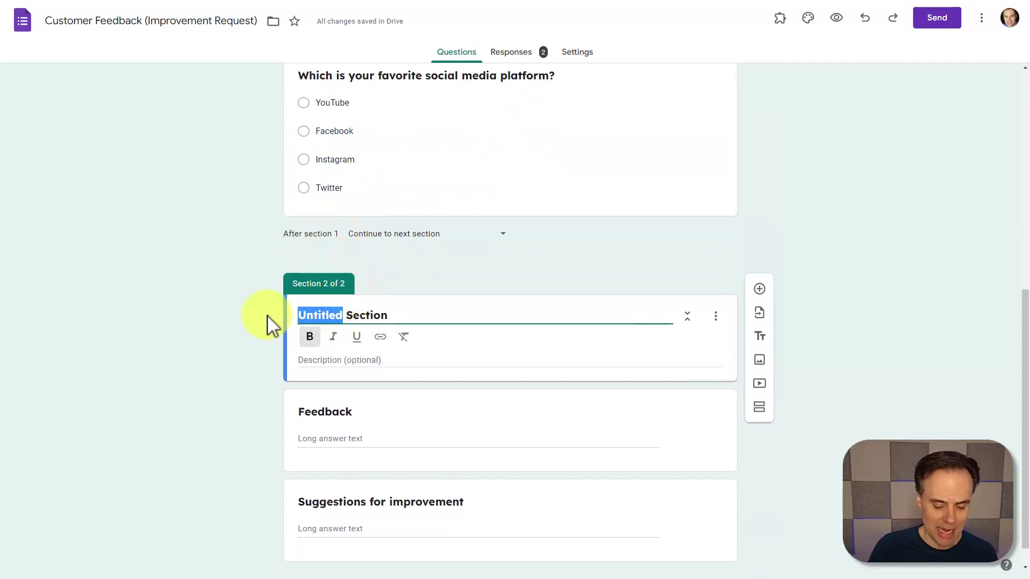
text(New)
click(904, 323)
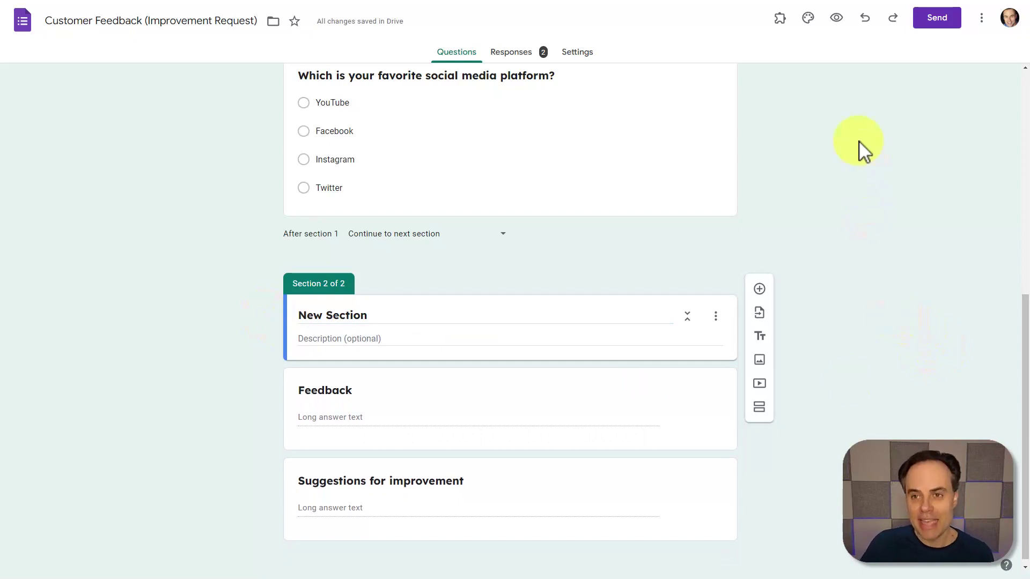
click(838, 19)
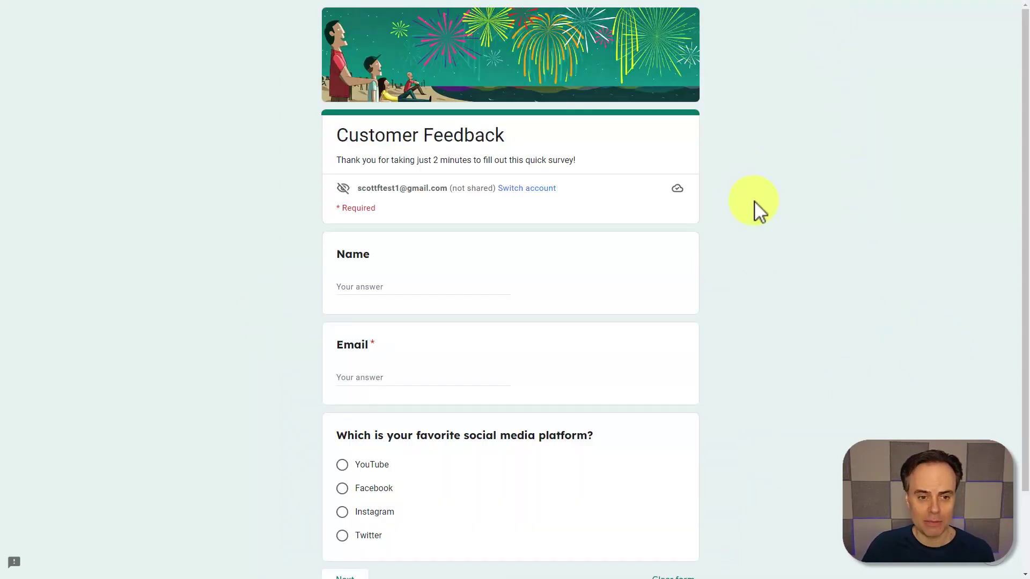
scroll(802, 226, down, 2)
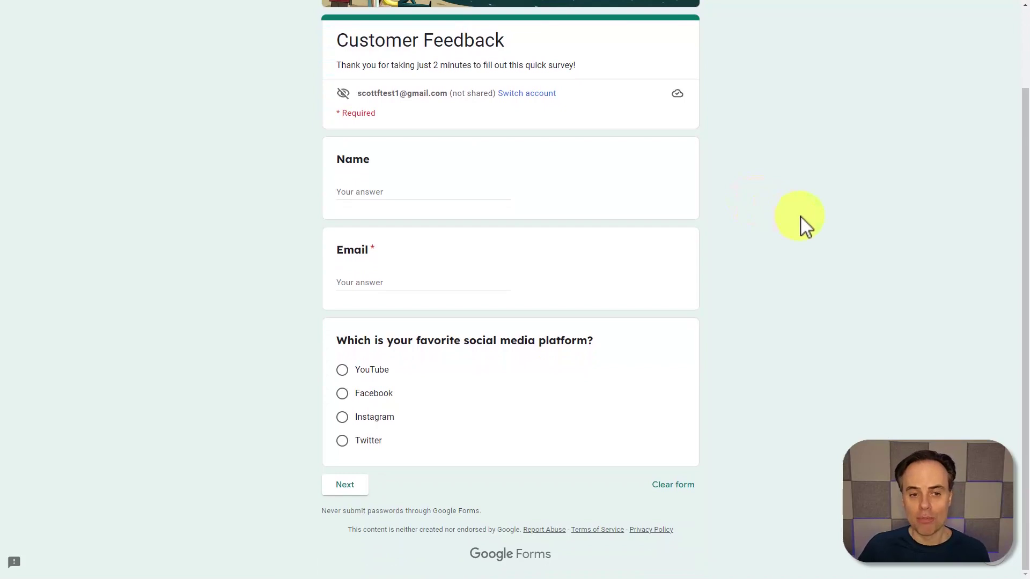
click(387, 279)
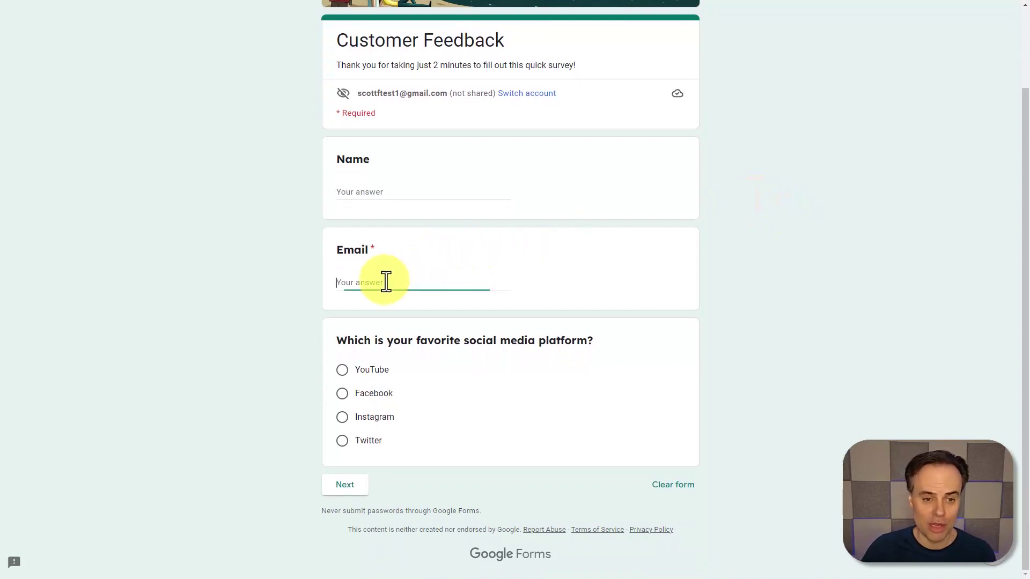
text(awsdf)
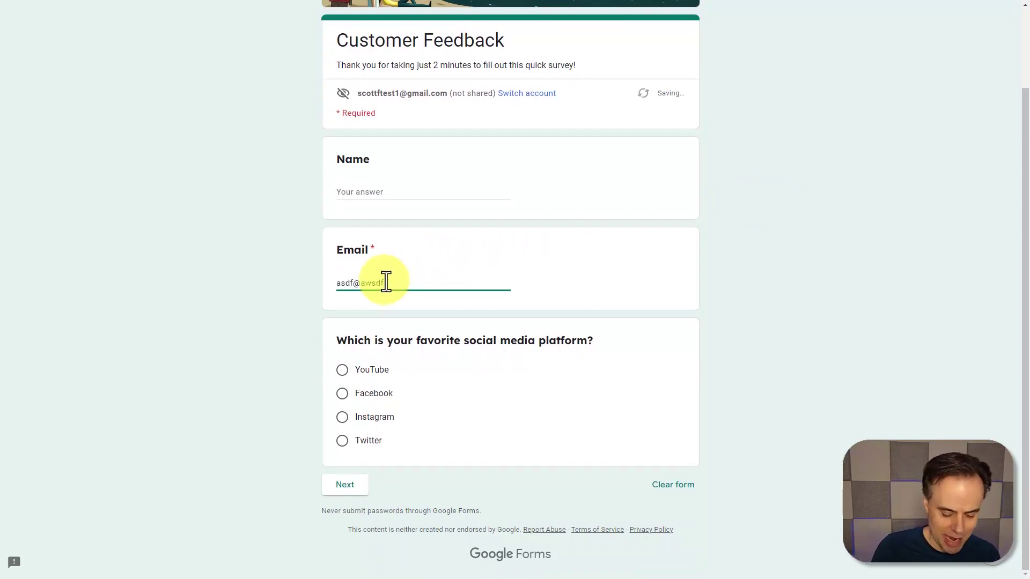
text(.com)
click(849, 256)
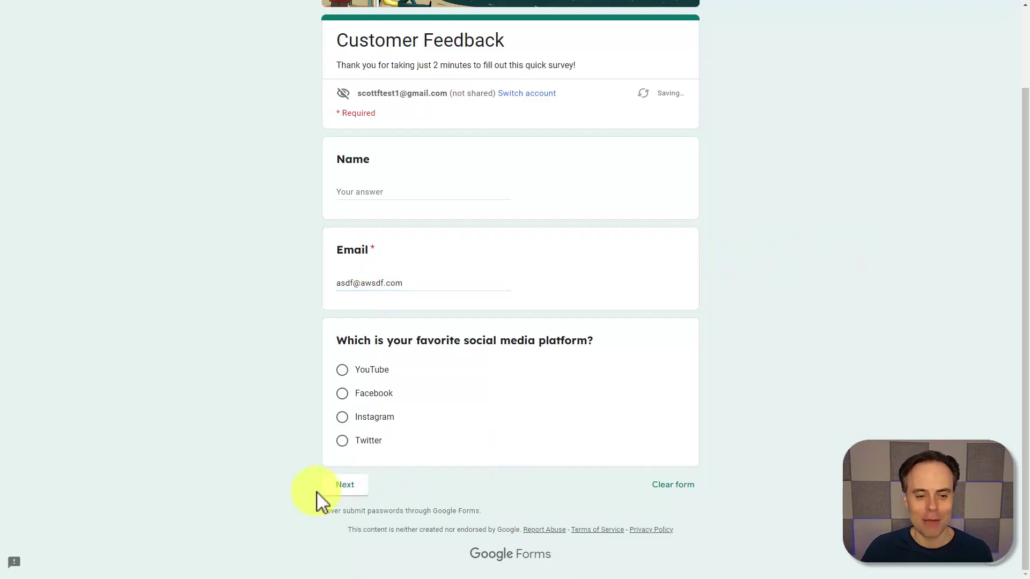
click(346, 488)
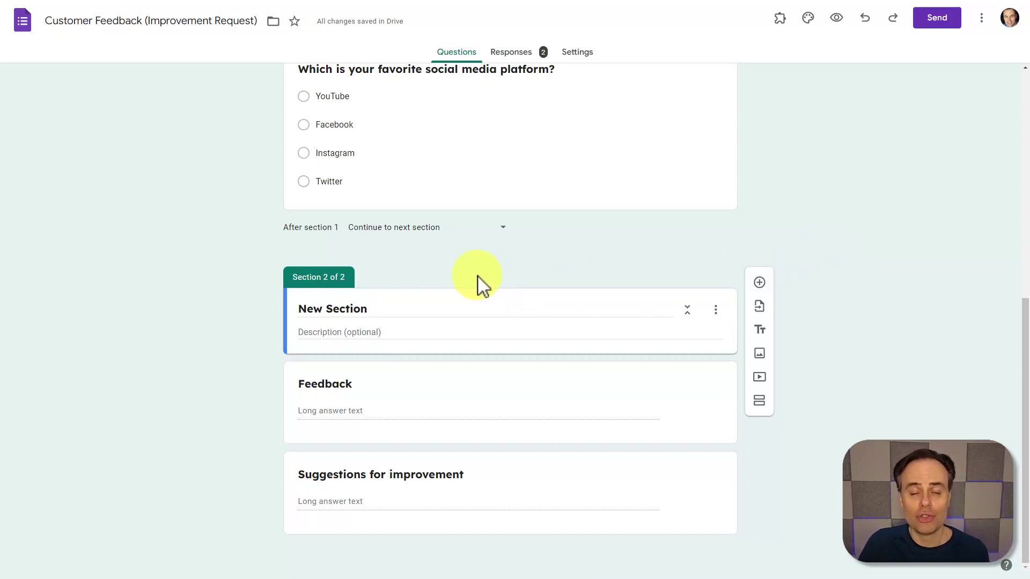
- Start deleting New Section, cancel, then merge it with the section above
click(717, 312)
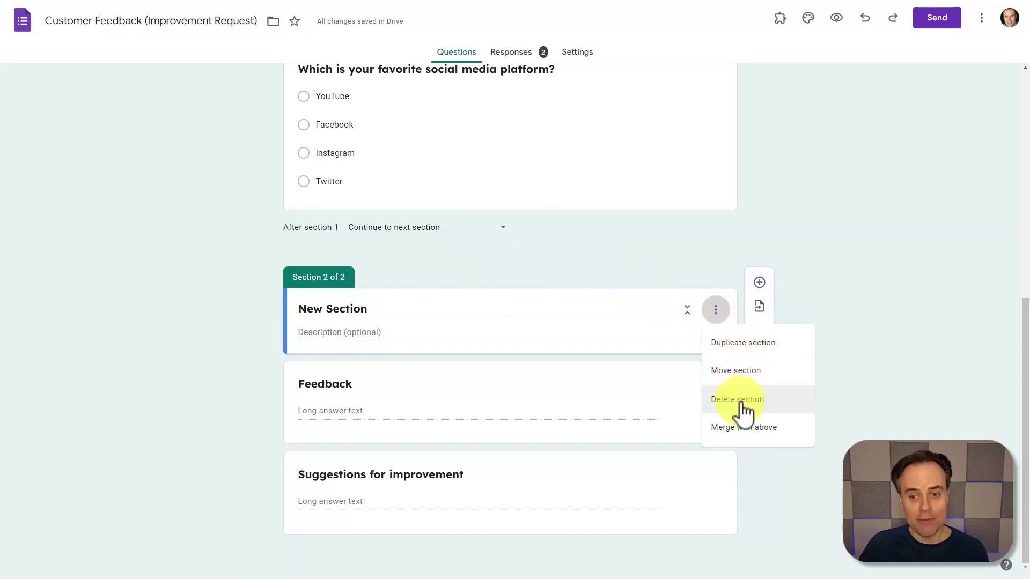
click(737, 400)
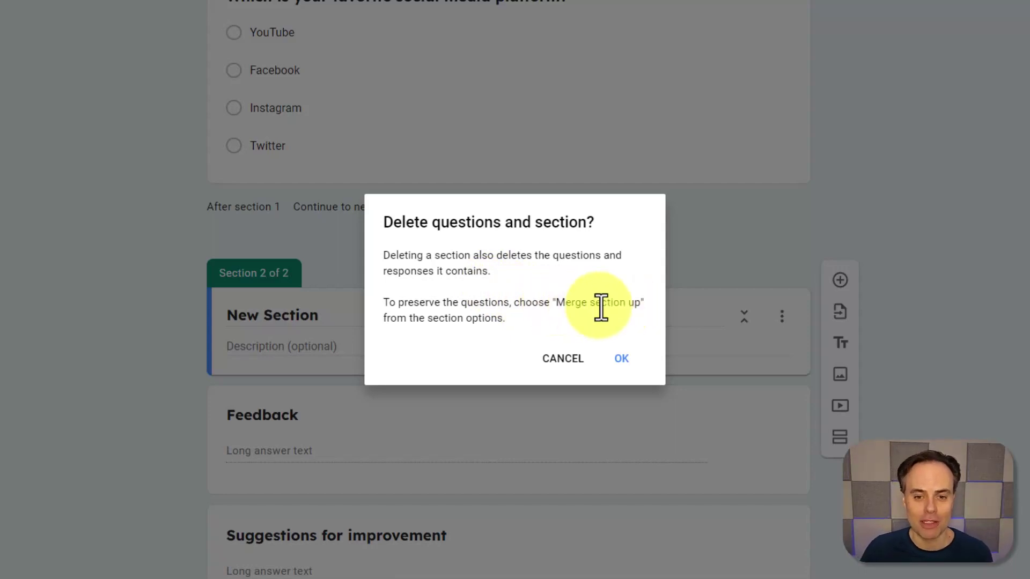
click(564, 367)
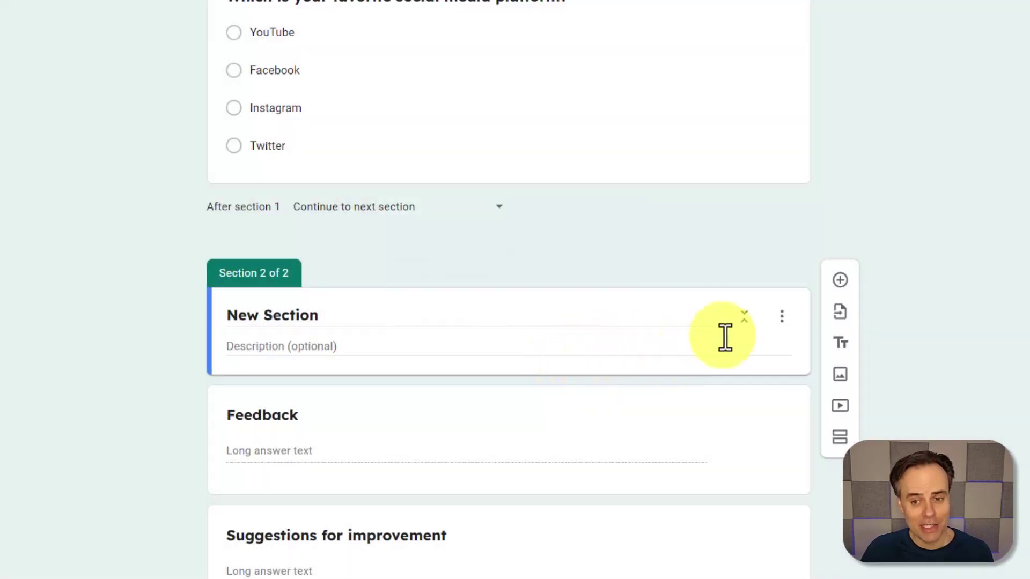
click(785, 318)
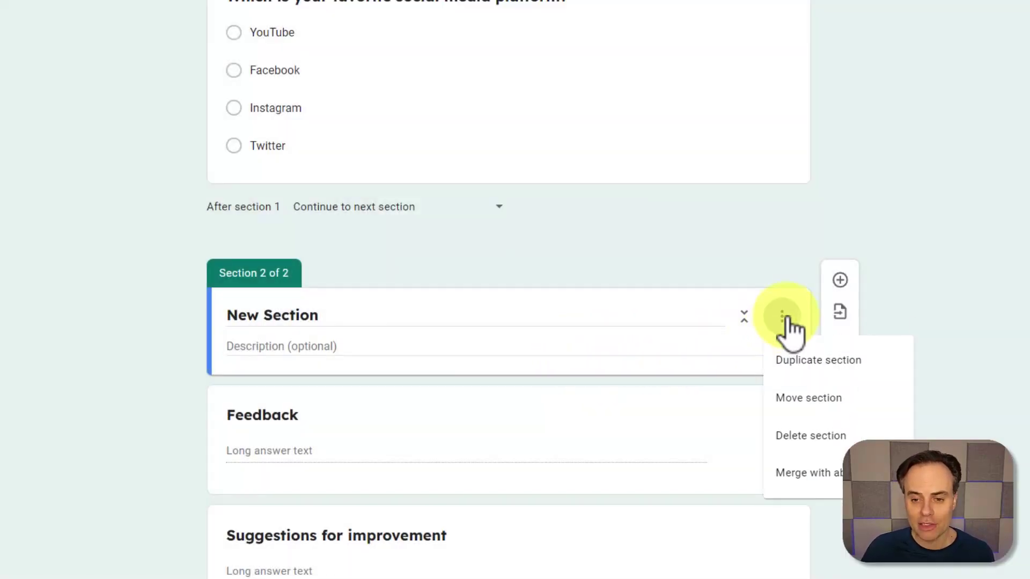
click(807, 483)
scroll(949, 368, up, 2)
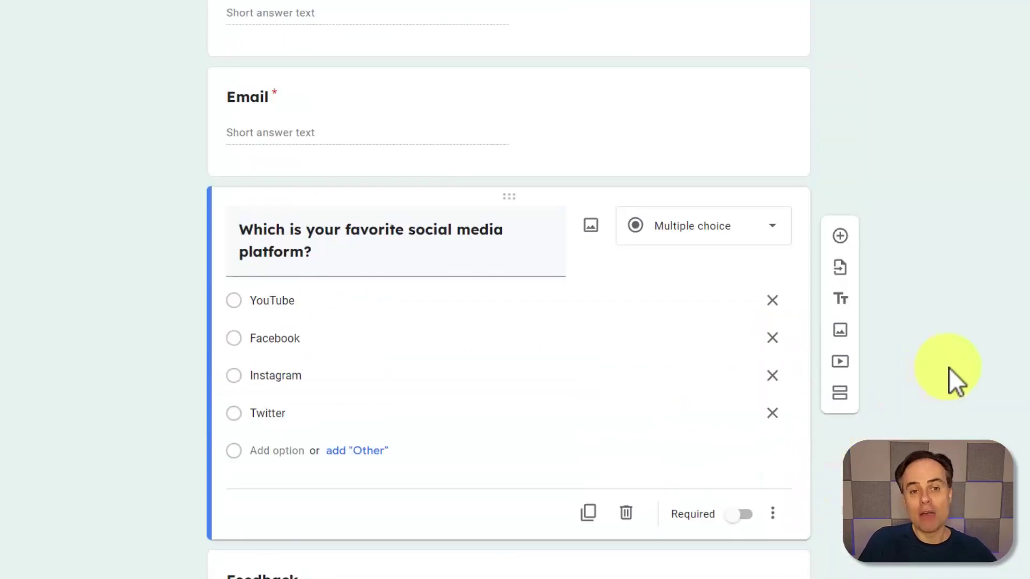
scroll(948, 368, up, 4)
scroll(949, 369, down, 2)
scroll(949, 368, down, 4)
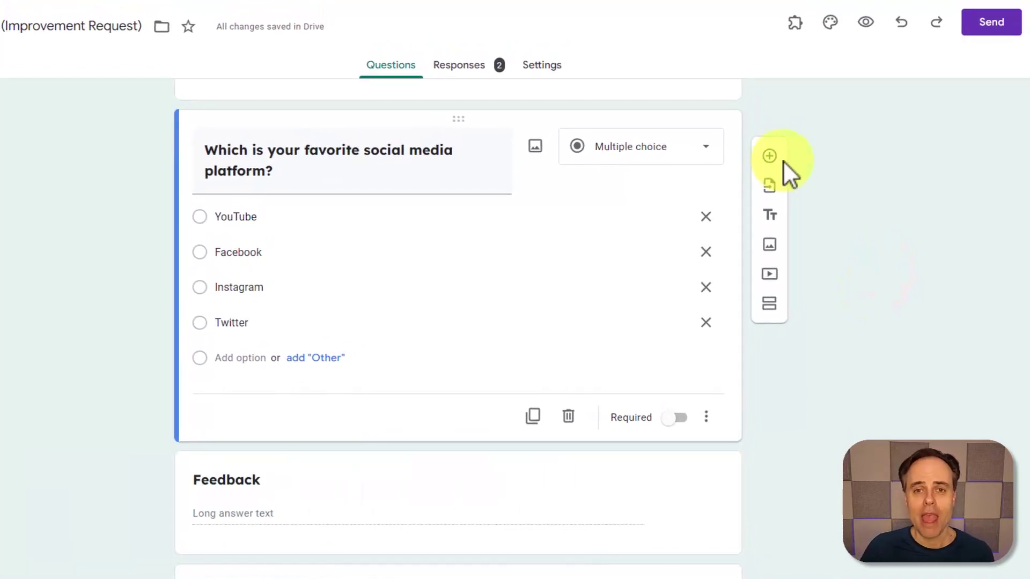
- In Presentation settings, edit the confirmation message, adding new lines for the simpletivity.com text
click(548, 81)
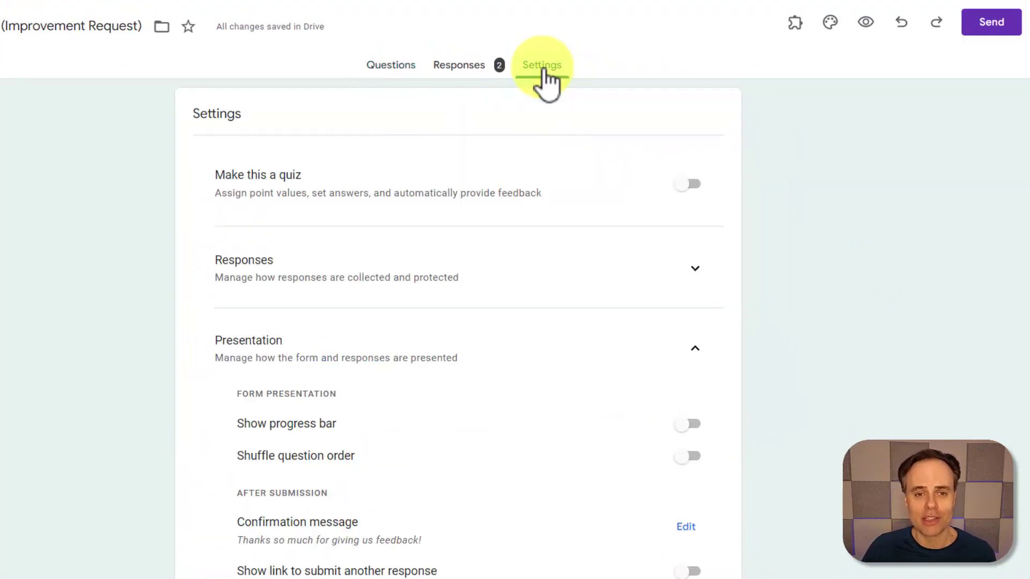
click(697, 349)
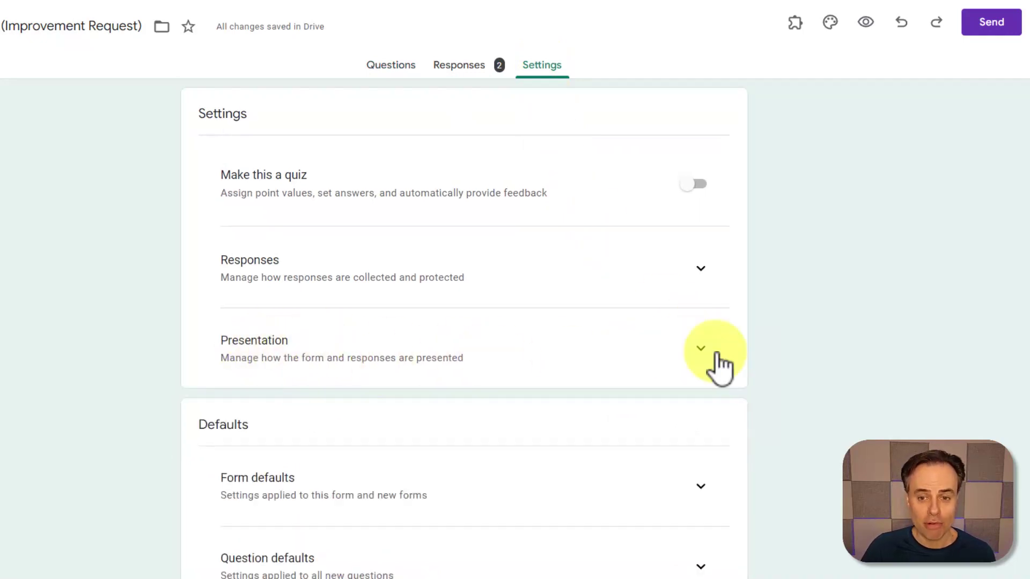
click(712, 361)
scroll(634, 368, down, 3)
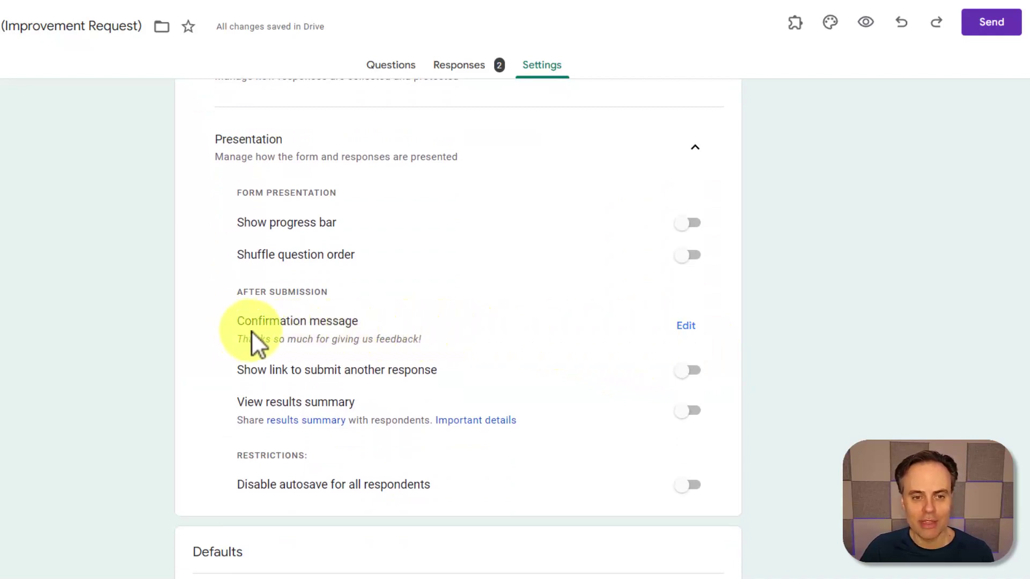
click(686, 327)
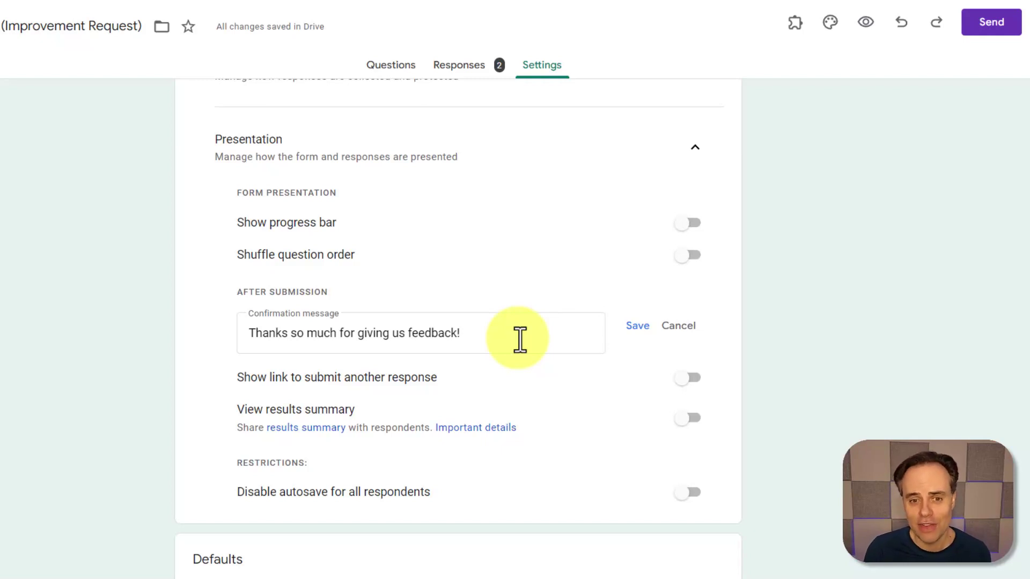
click(520, 339)
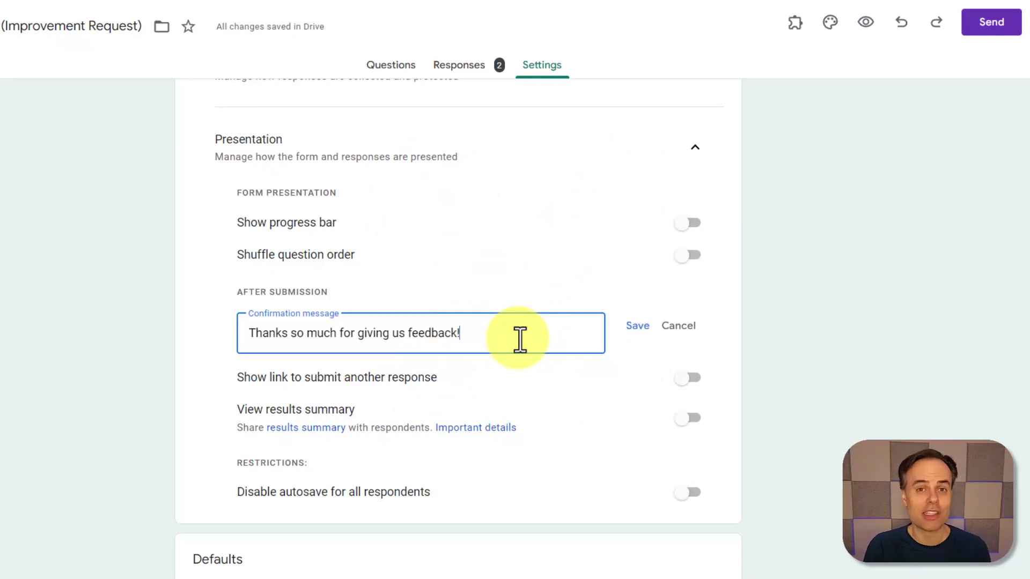
key(Return)
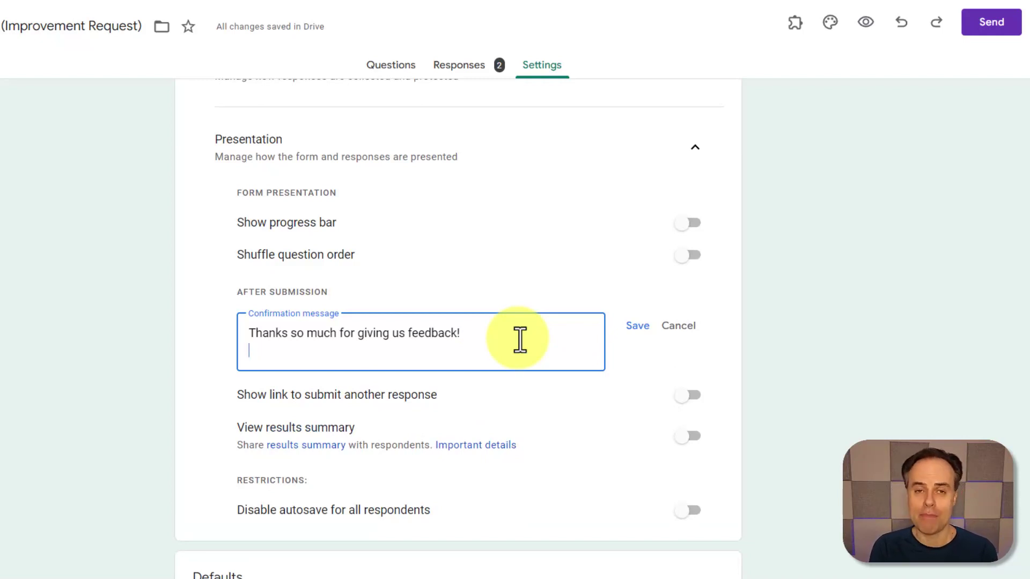
key(Return)
text(Click here to learn more about our services: simpletivity.com)
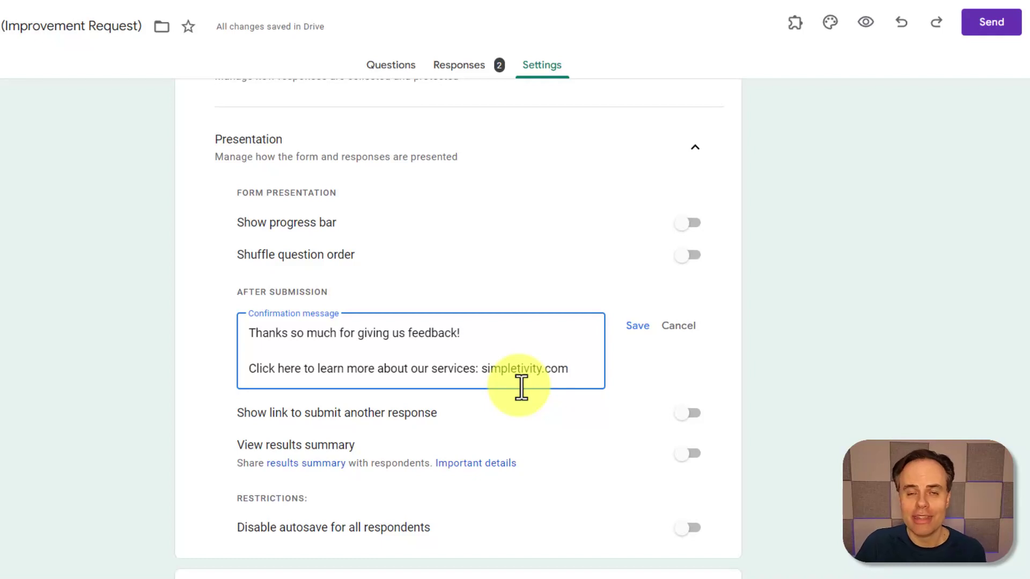
- Save the updated confirmation message
click(637, 328)
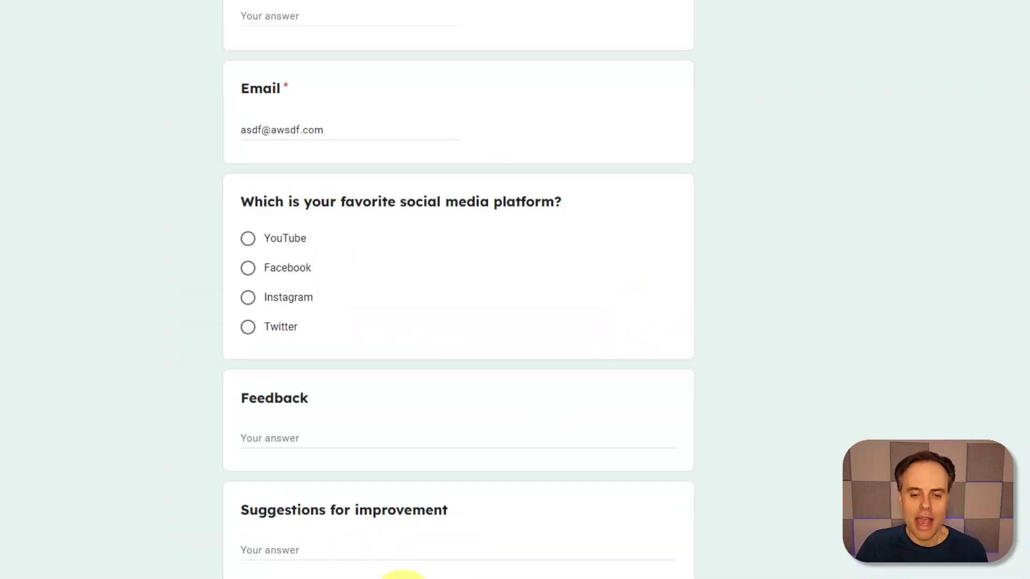